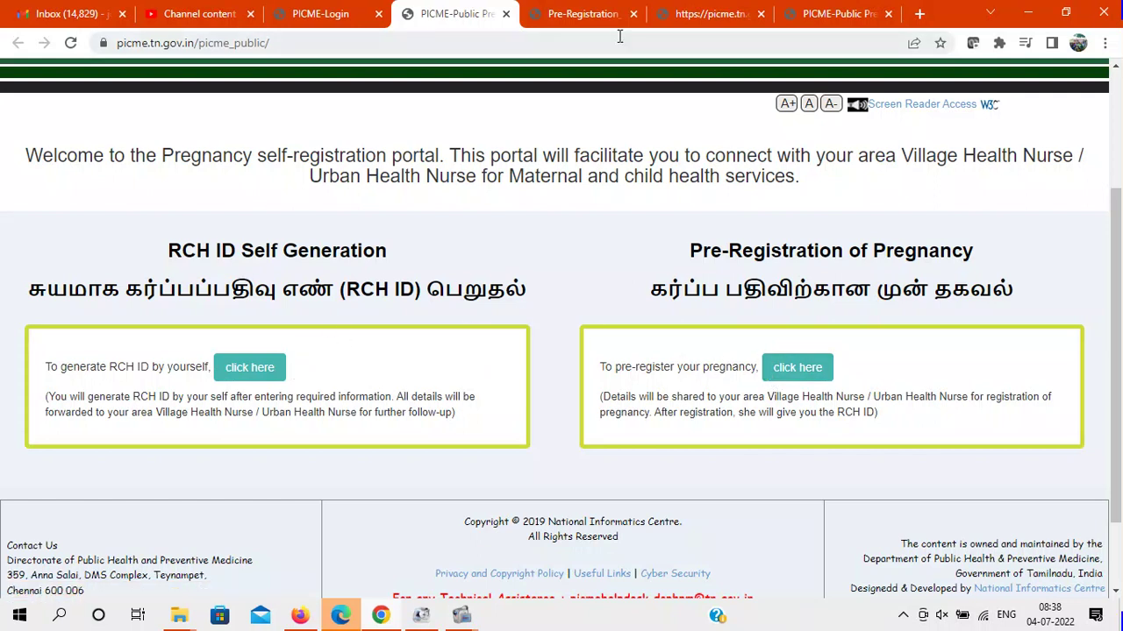
View the Help options on the PICME public portal's home page
{"action": "left_click", "coordinate": [592, 13]}
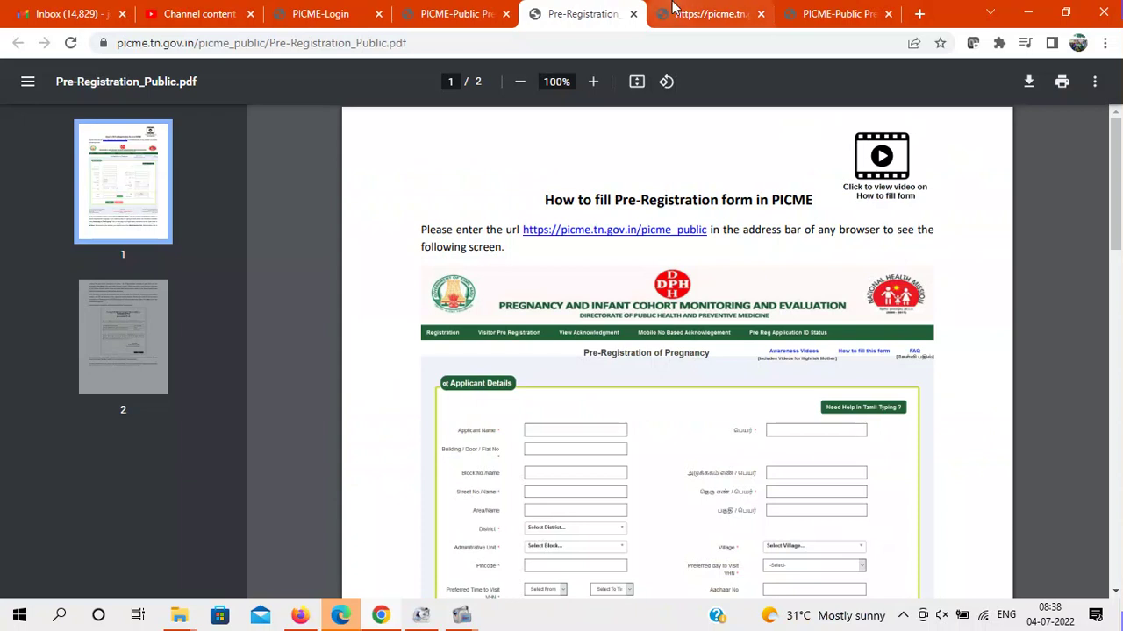
{"action": "left_click", "coordinate": [434, 11]}
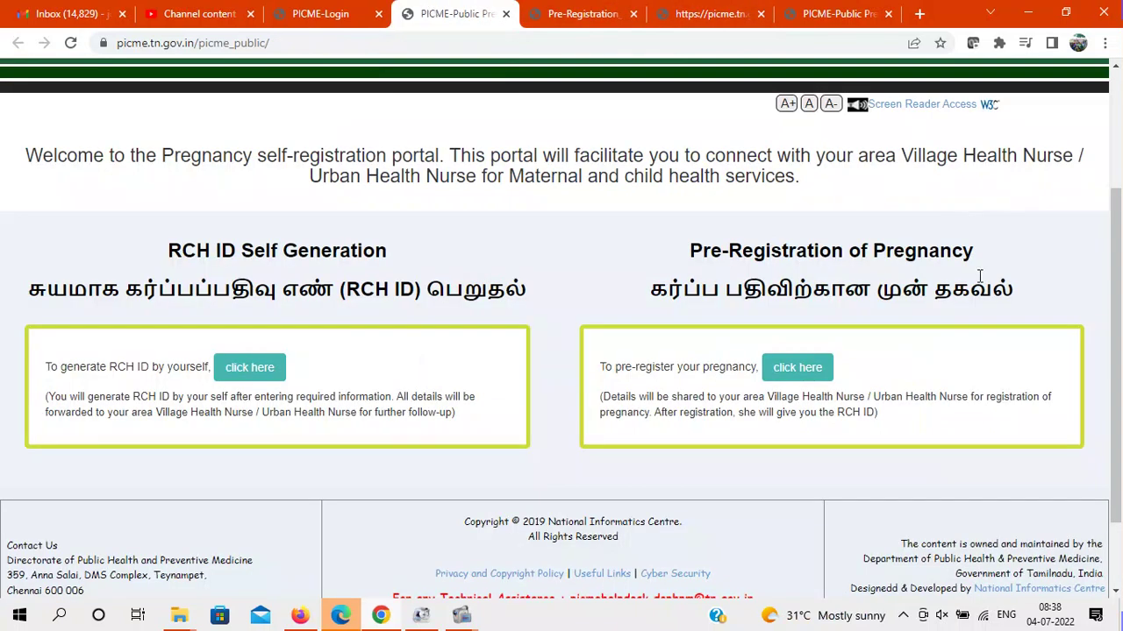
{"action": "scroll", "coordinate": [482, 241], "scroll_direction": "up", "scroll_amount": 2}
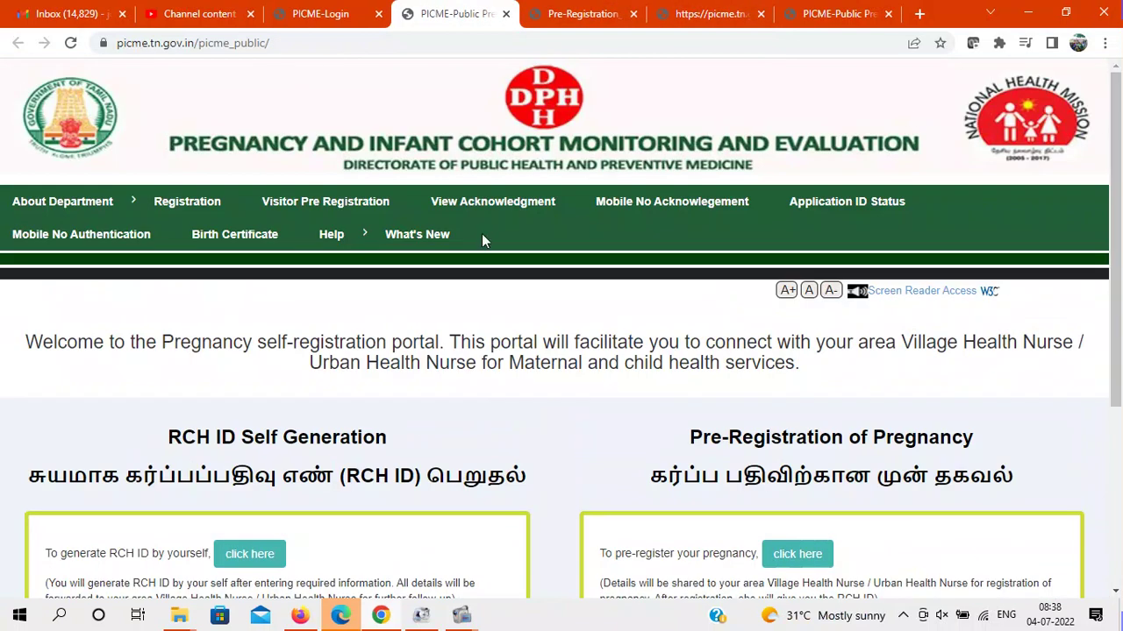
{"action": "mouse_move", "coordinate": [325, 236]}
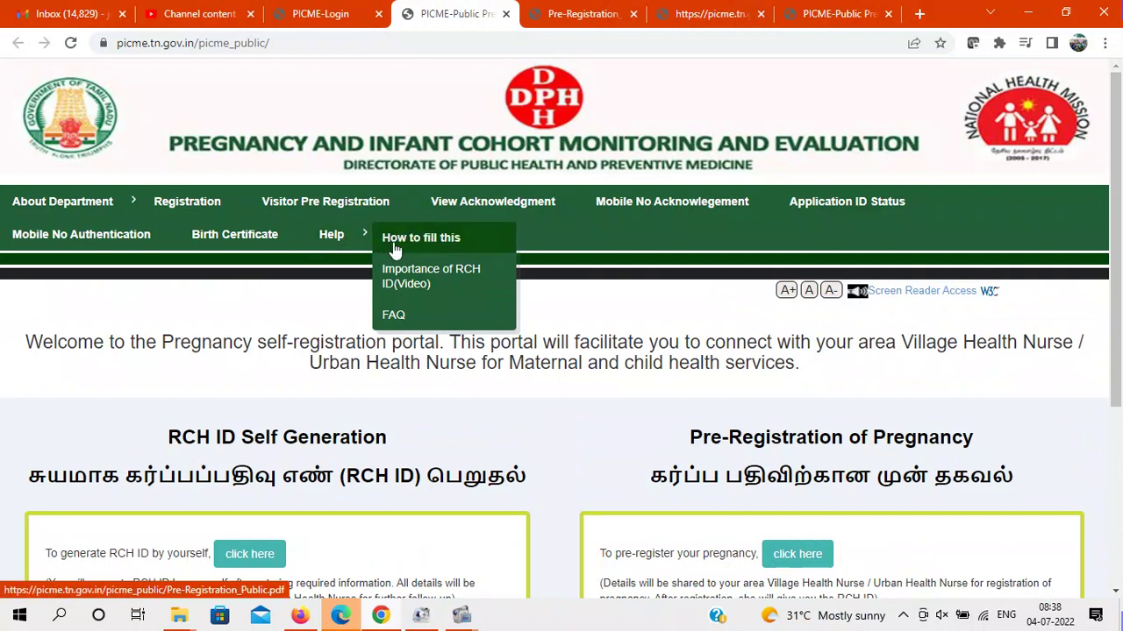
Read both pages of the Pre-Registration_Public.pdf guide on how to fill in the pre-registration form
{"action": "left_click", "coordinate": [577, 10]}
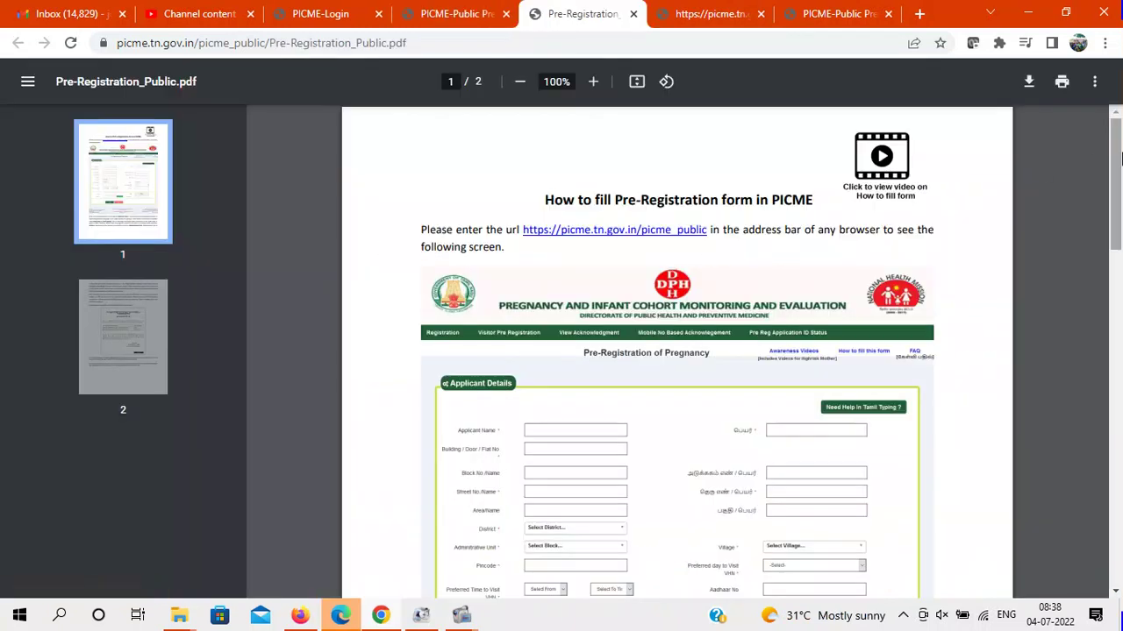
{"action": "left_click_drag", "start_coordinate": [1121, 156], "coordinate": [1121, 300]}
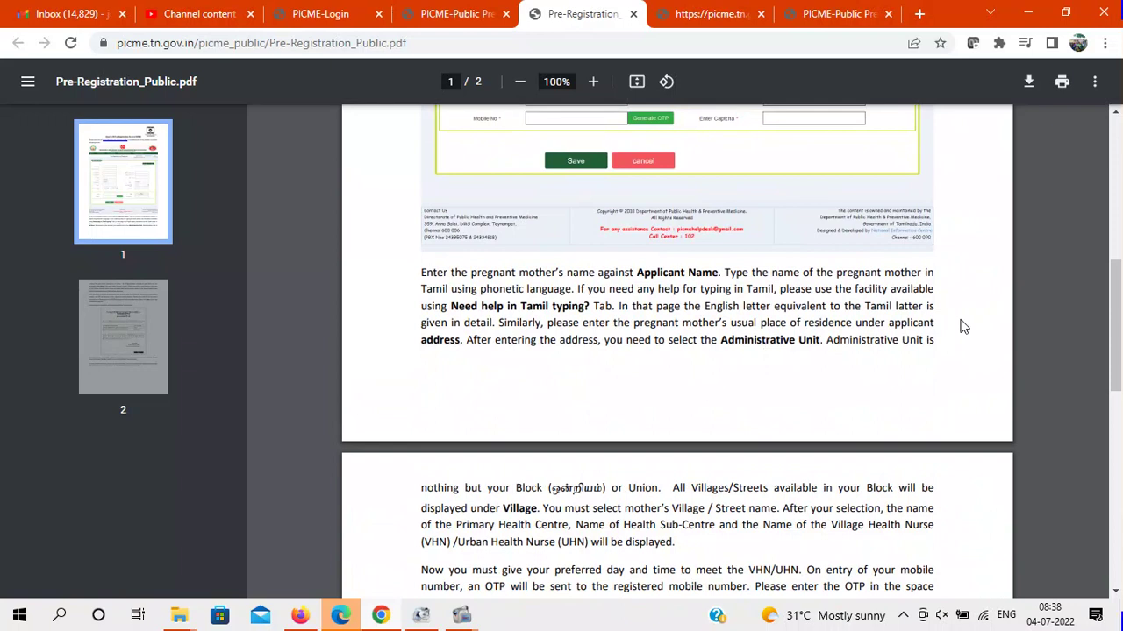
{"action": "left_click_drag", "start_coordinate": [1120, 318], "coordinate": [1120, 353]}
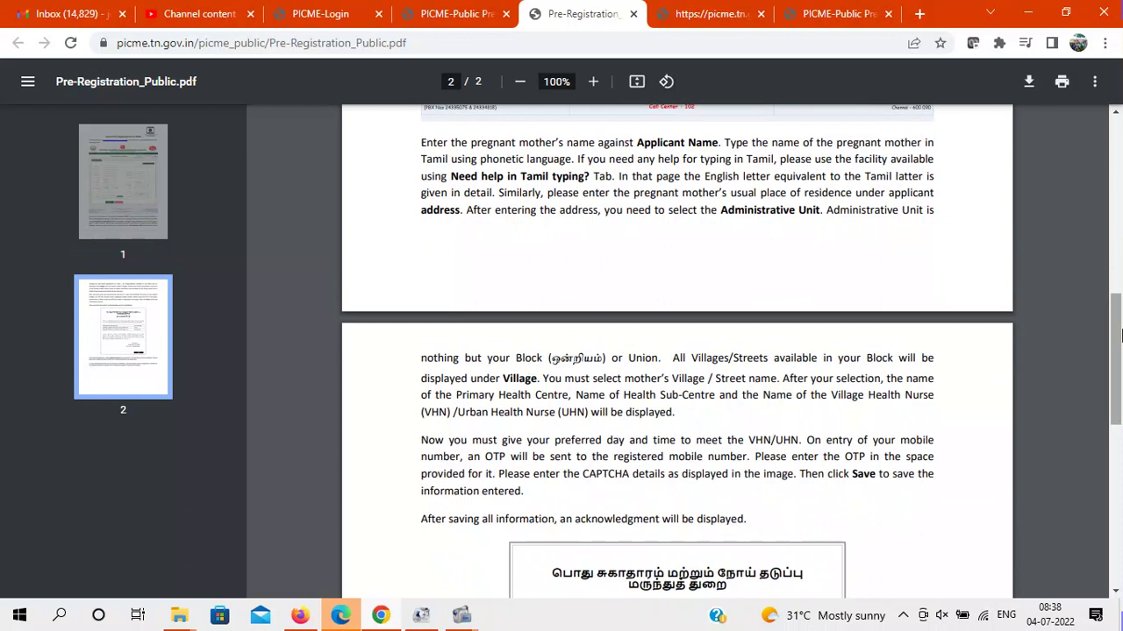
{"action": "left_click_drag", "start_coordinate": [1120, 334], "coordinate": [1120, 454]}
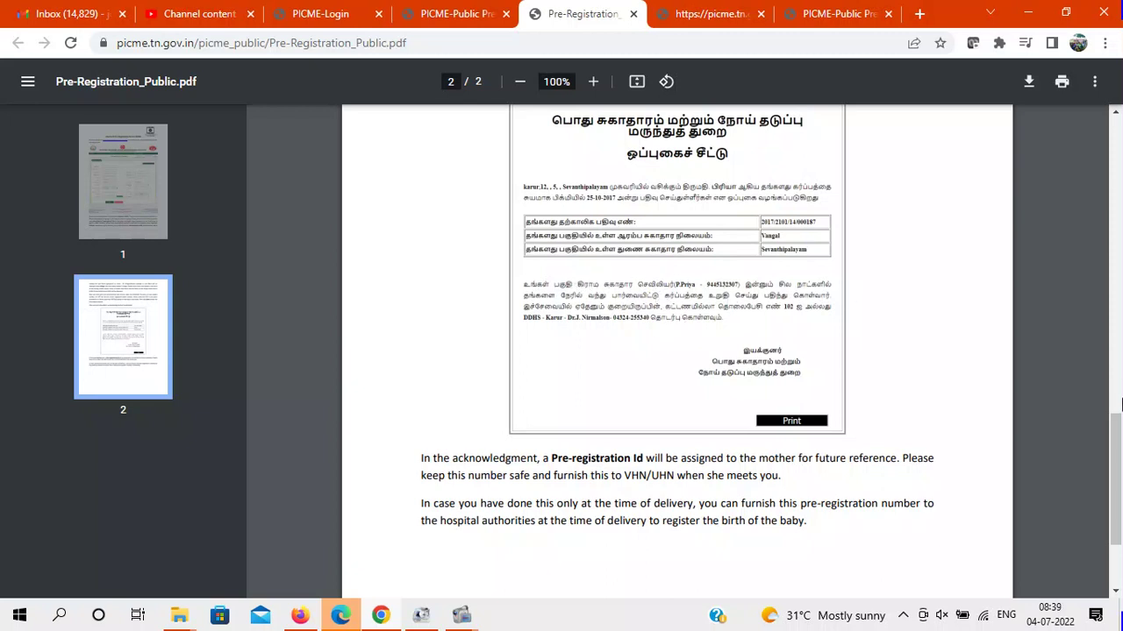
{"action": "left_click_drag", "start_coordinate": [1118, 458], "coordinate": [1118, 149]}
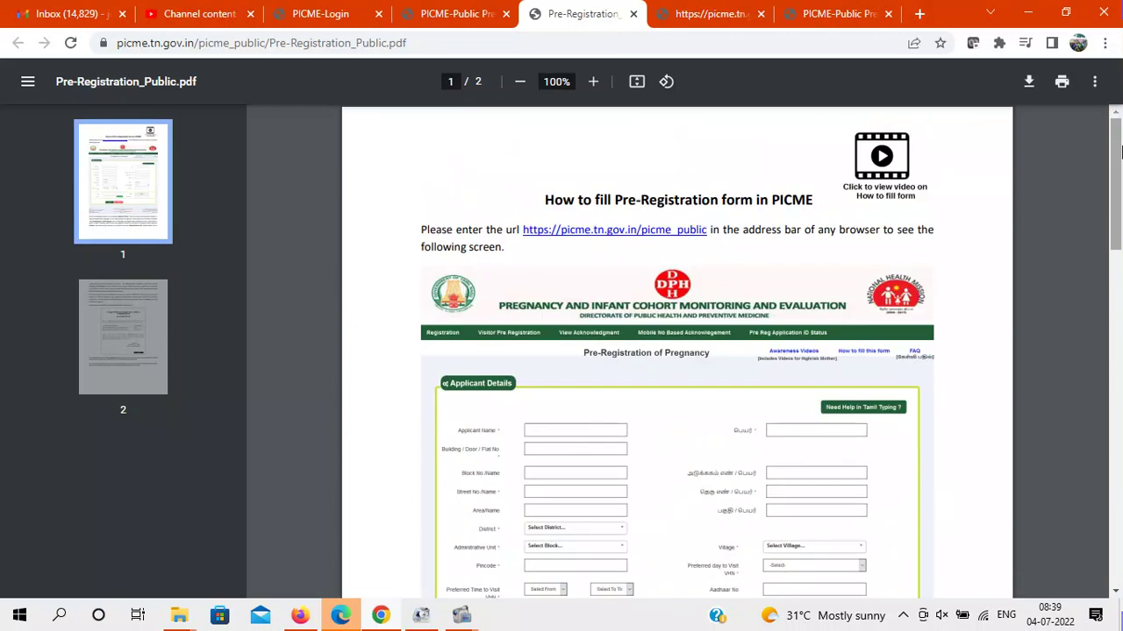
Open RCH ID Self Generation from the portal's home page, and switch to the already open RCHID registration form
{"action": "left_click", "coordinate": [702, 13]}
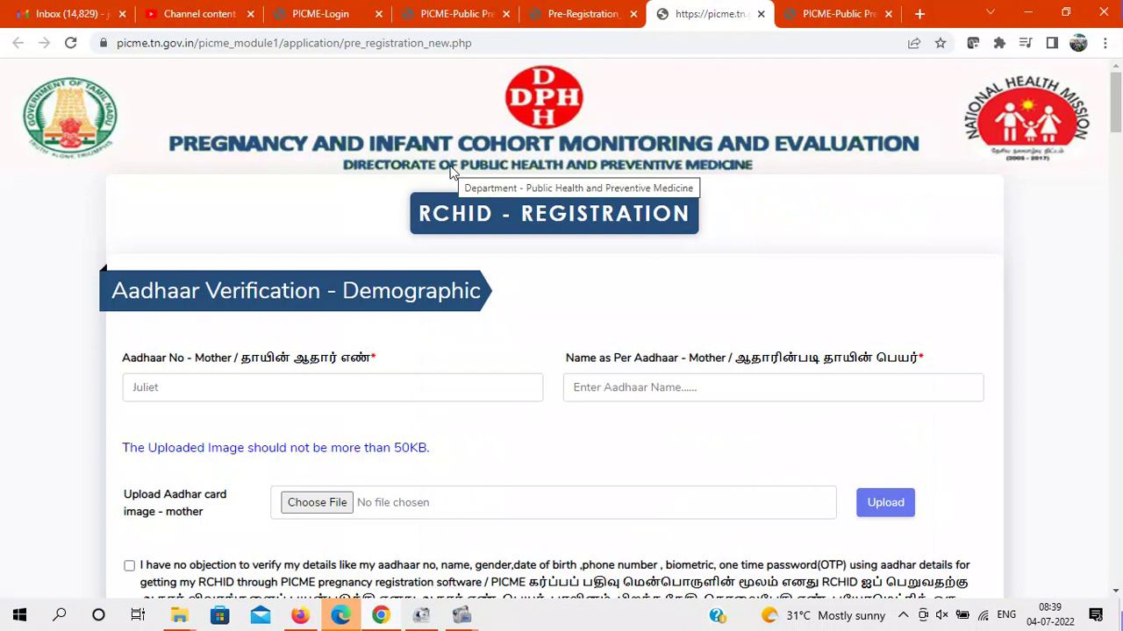
{"action": "left_click", "coordinate": [452, 12]}
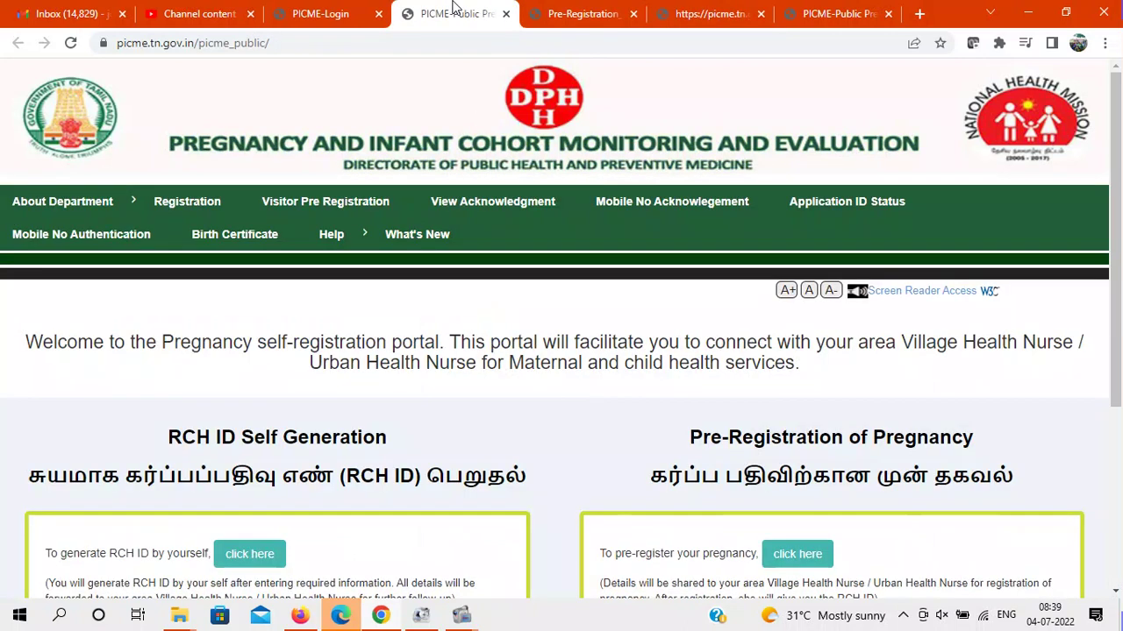
{"action": "left_click", "coordinate": [250, 554]}
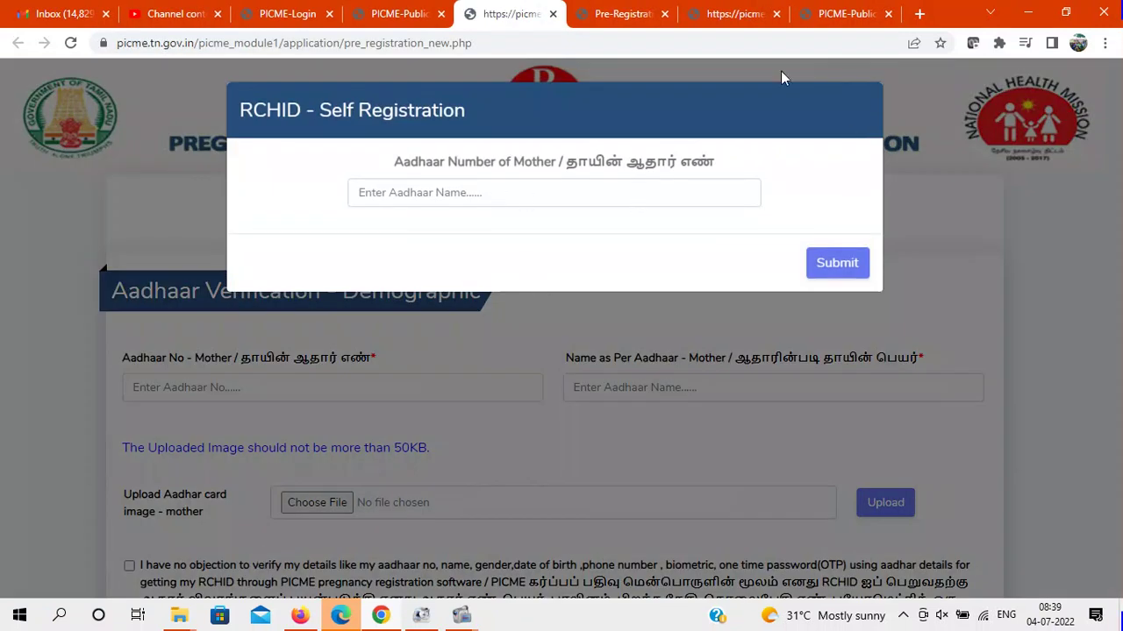
{"action": "left_click", "coordinate": [715, 13]}
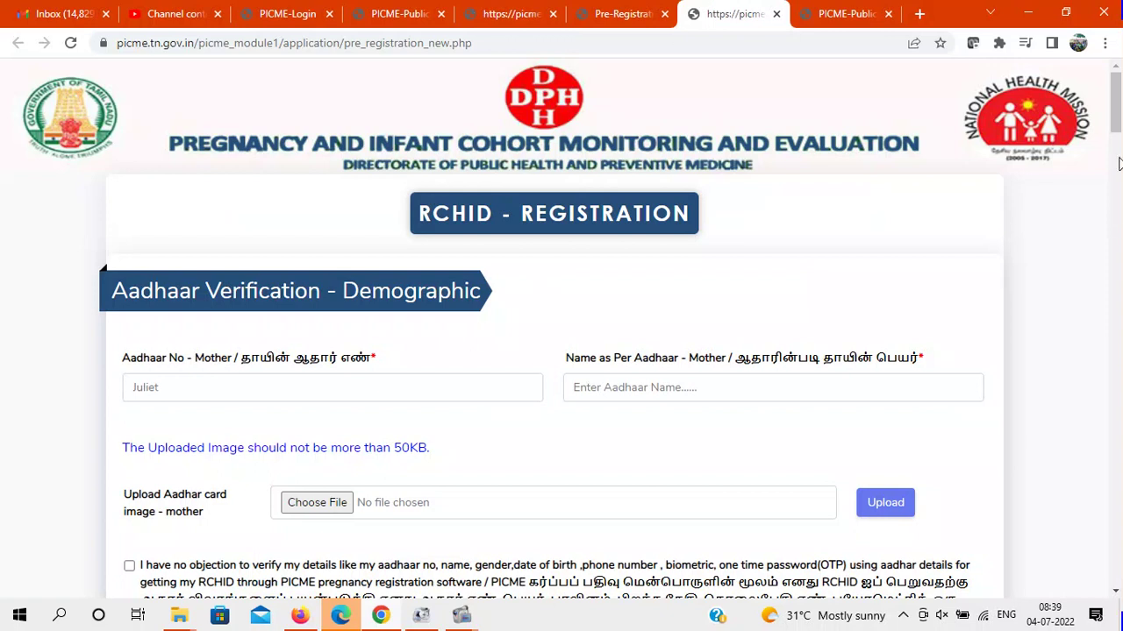
Examine the Aadhaar verification section and the Currently Staying choices under General Details
{"action": "left_click_drag", "start_coordinate": [1114, 112], "coordinate": [1117, 141]}
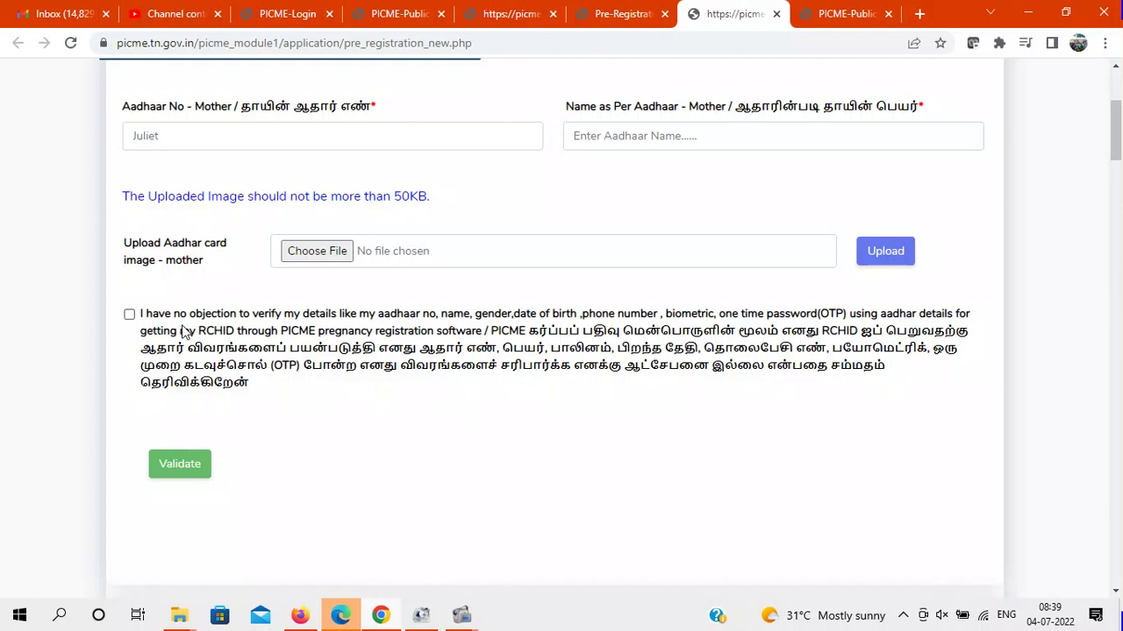
{"action": "left_click_drag", "start_coordinate": [1117, 148], "coordinate": [1117, 205]}
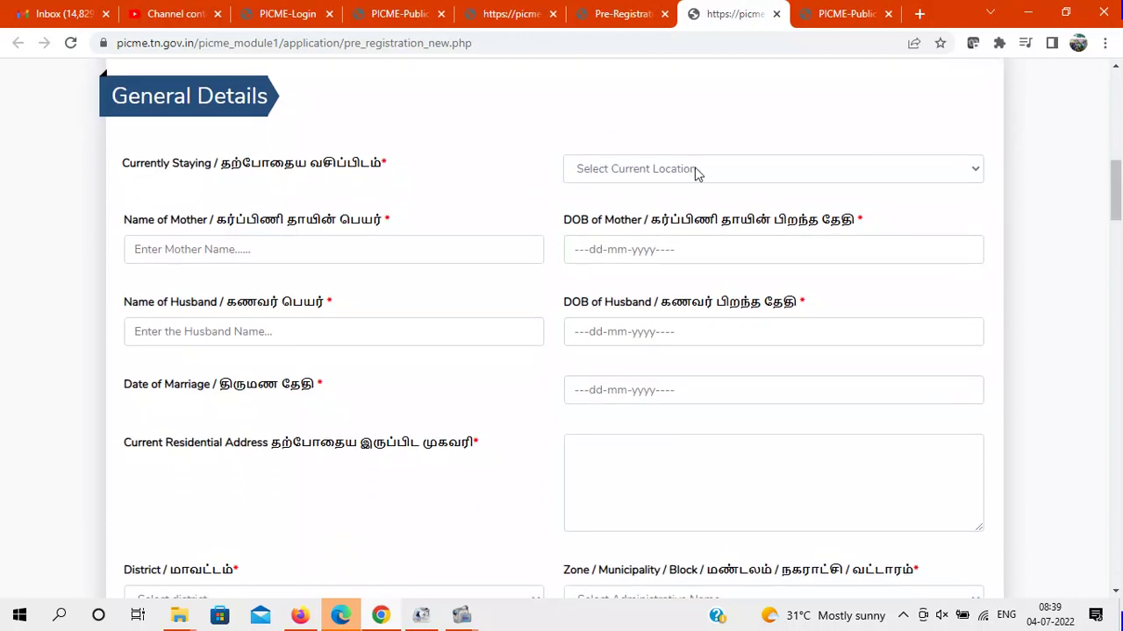
{"action": "left_click", "coordinate": [786, 179]}
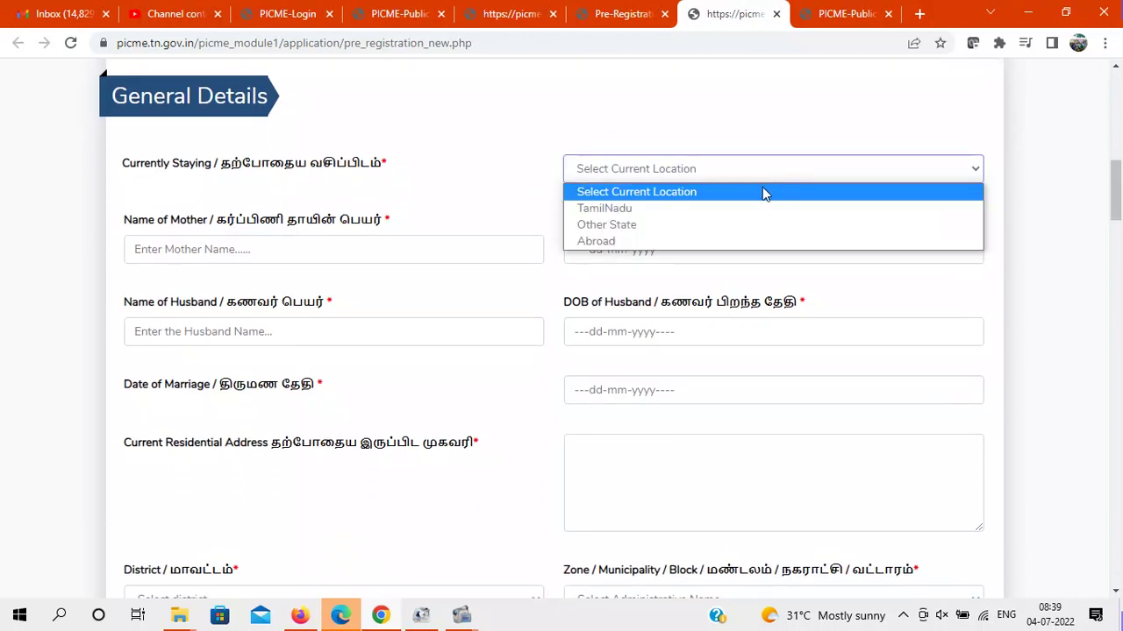
{"action": "left_click", "coordinate": [496, 195]}
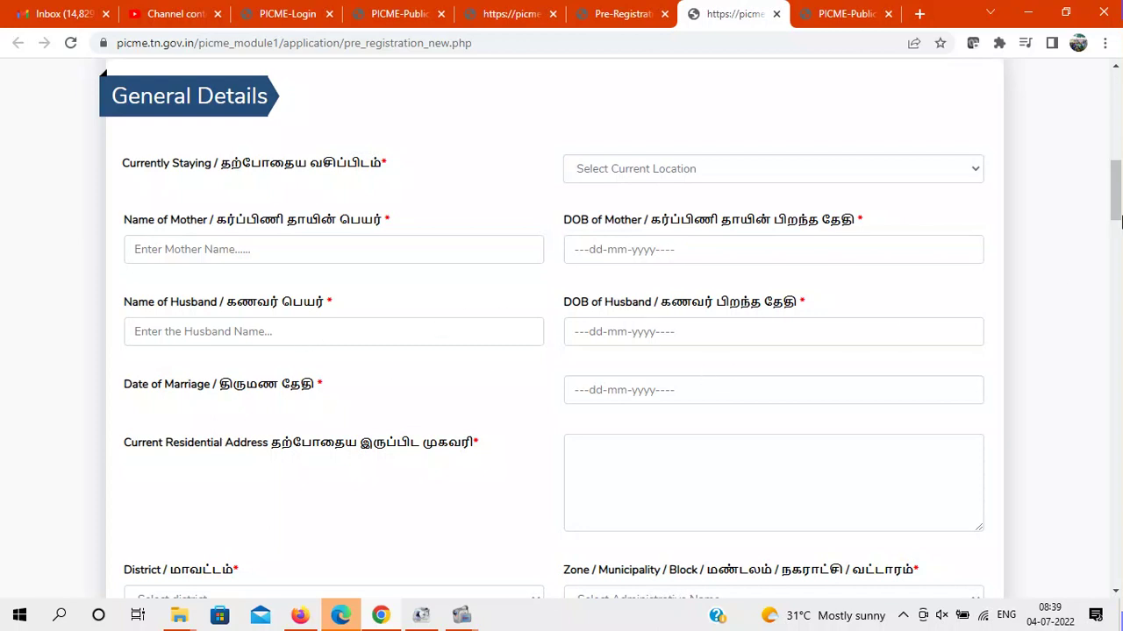
Set the current residence's district to TIRUNELVELI and its zone, municipality or block to NANGUNERI
{"action": "left_click_drag", "start_coordinate": [1118, 181], "coordinate": [1117, 218]}
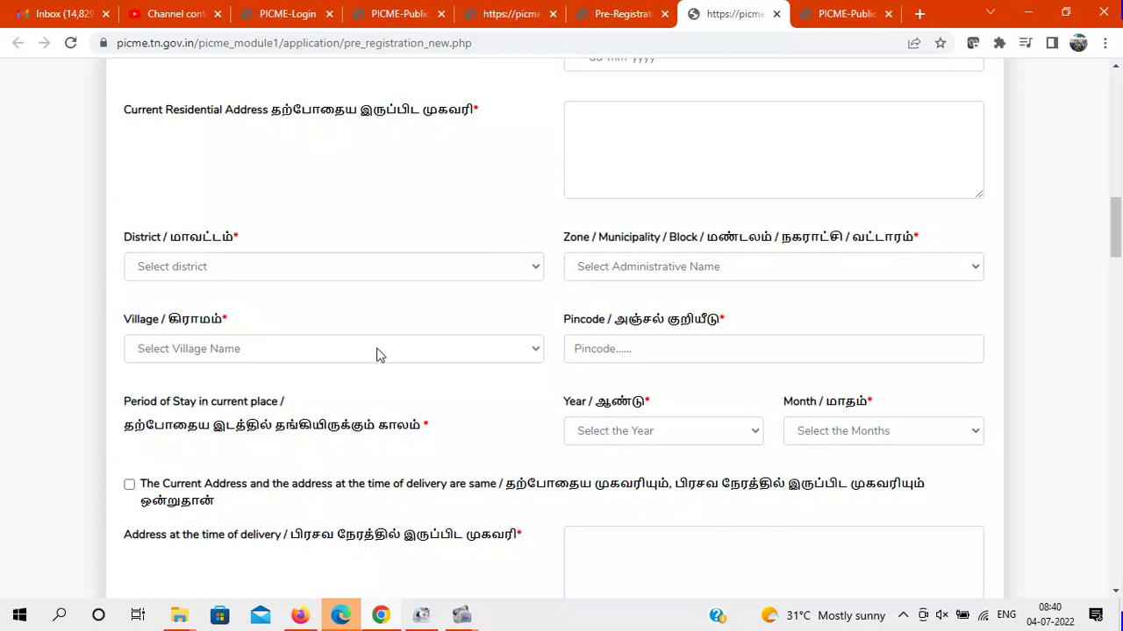
{"action": "left_click", "coordinate": [633, 272]}
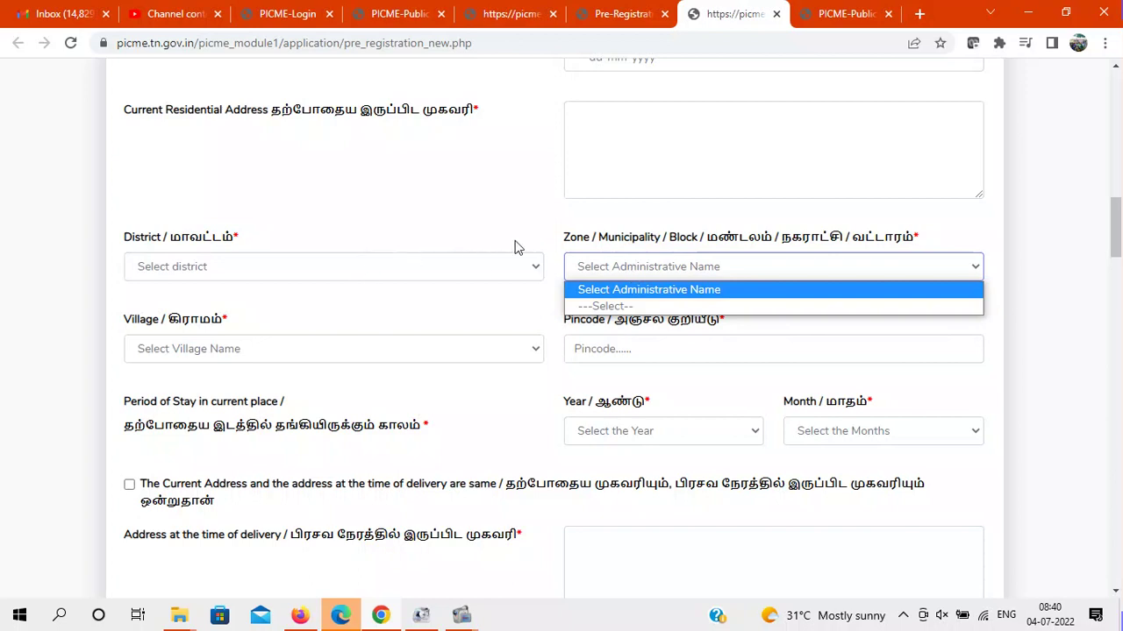
{"action": "left_click", "coordinate": [454, 274]}
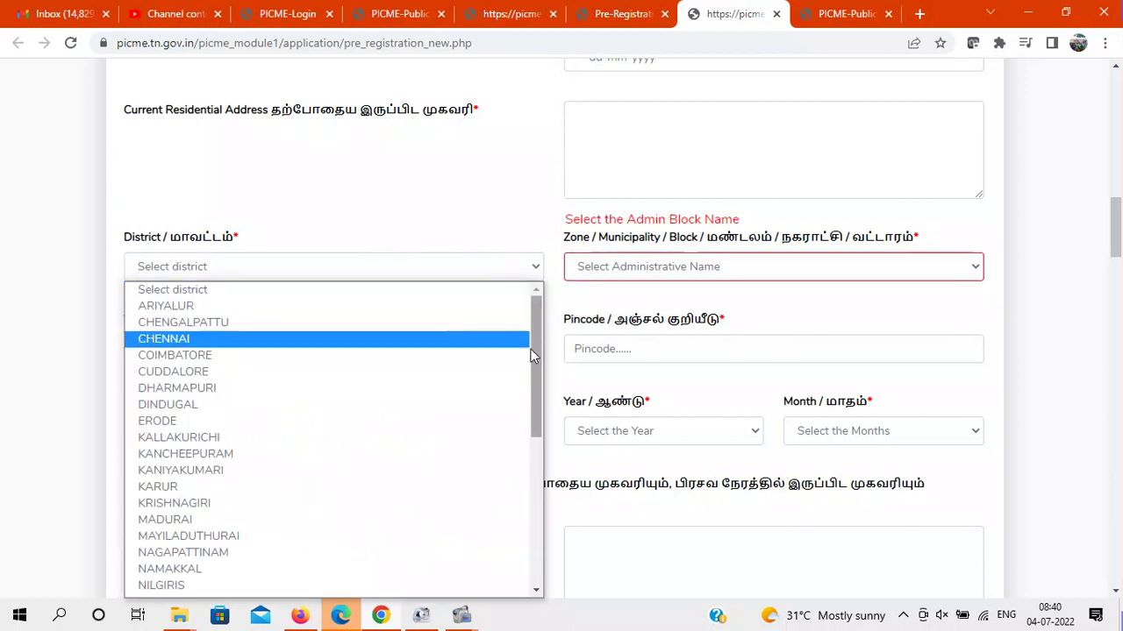
{"action": "left_click_drag", "start_coordinate": [534, 356], "coordinate": [533, 483]}
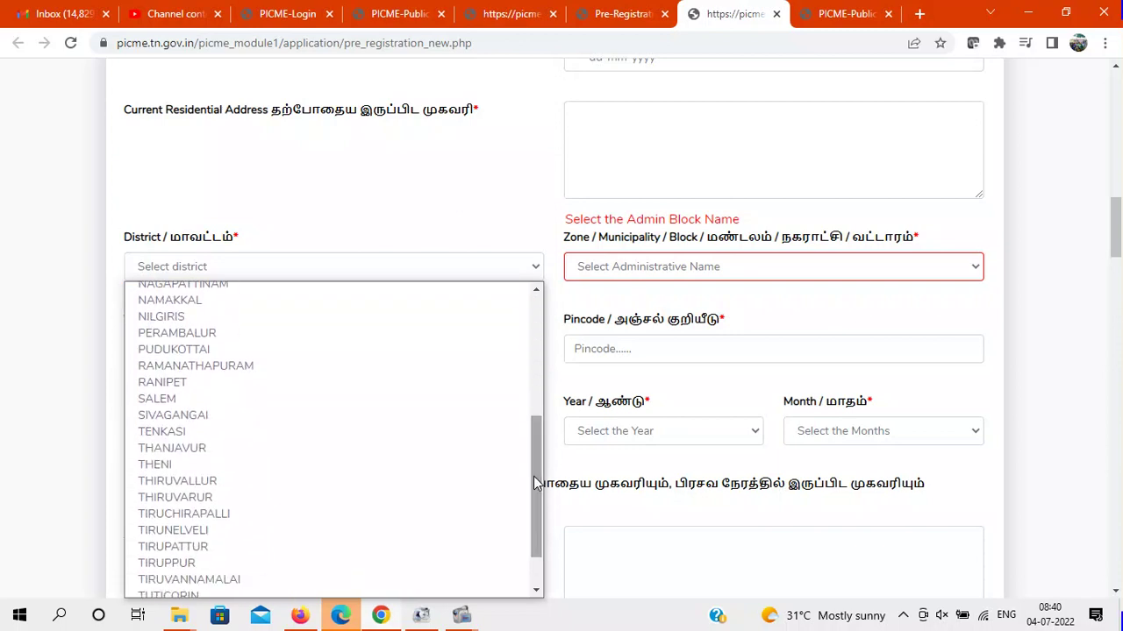
{"action": "left_click", "coordinate": [198, 531]}
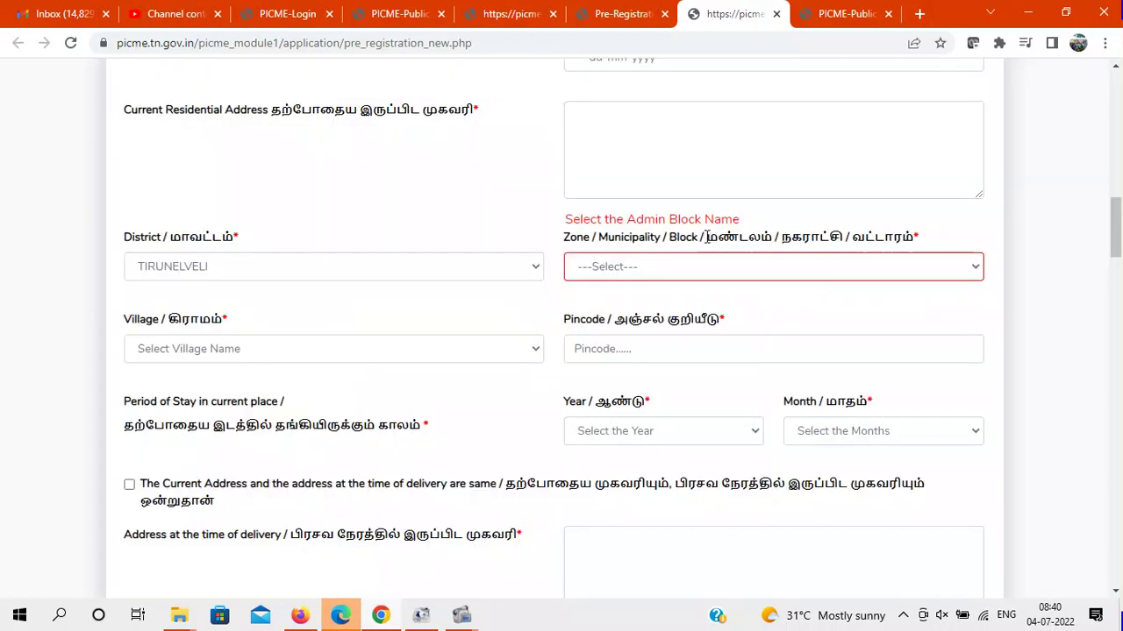
{"action": "left_click", "coordinate": [668, 266]}
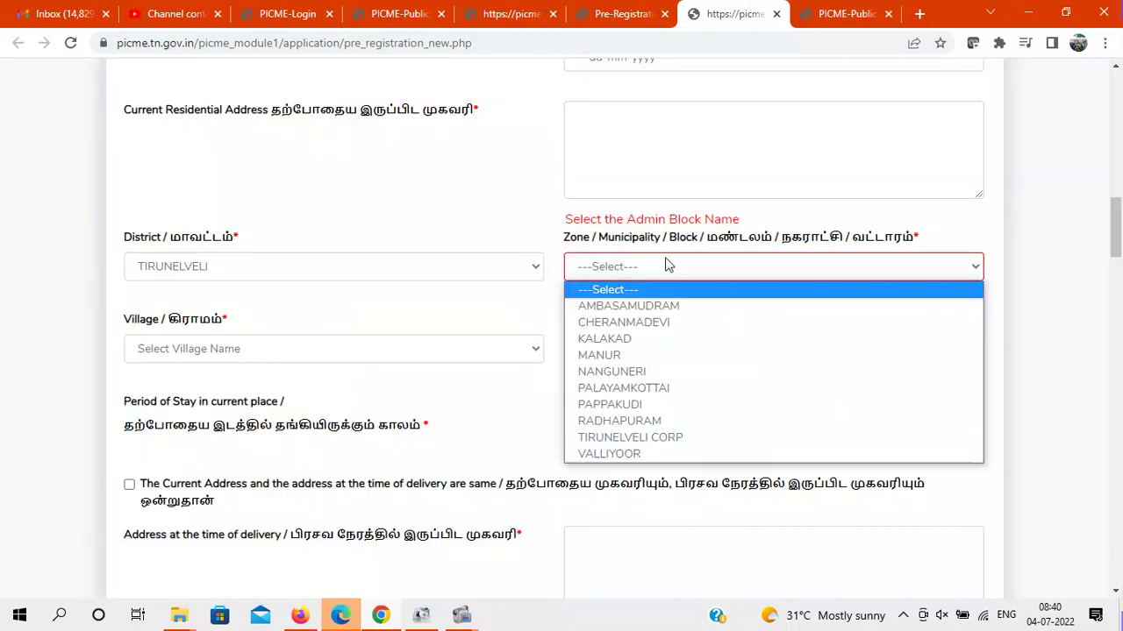
{"action": "left_click", "coordinate": [628, 371]}
Set the current residence's village to Ittamozhi, keeping NANGUNERI as the block
{"action": "left_click", "coordinate": [383, 355]}
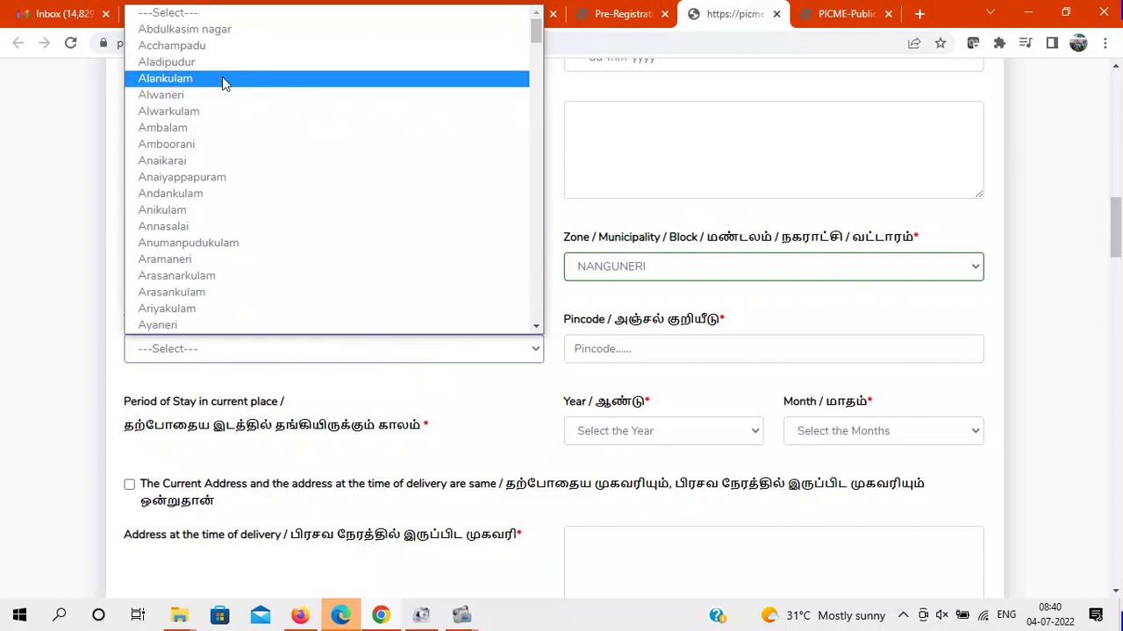
{"action": "left_click", "coordinate": [683, 266]}
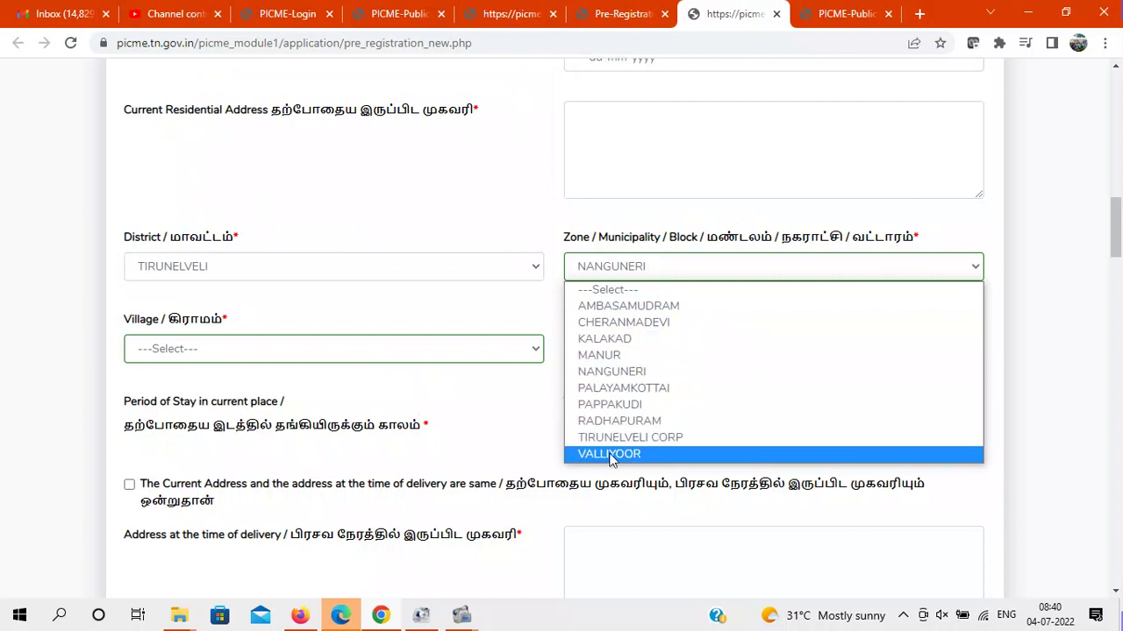
{"action": "left_click", "coordinate": [306, 345]}
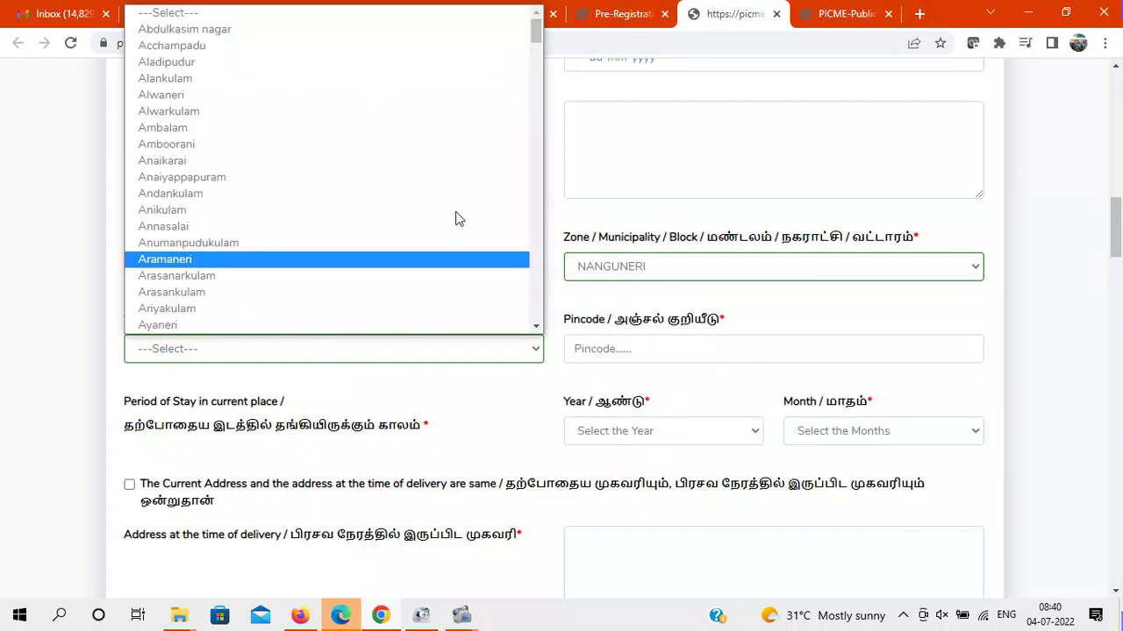
{"action": "left_click_drag", "start_coordinate": [539, 28], "coordinate": [539, 69]}
{"action": "left_click", "coordinate": [188, 290]}
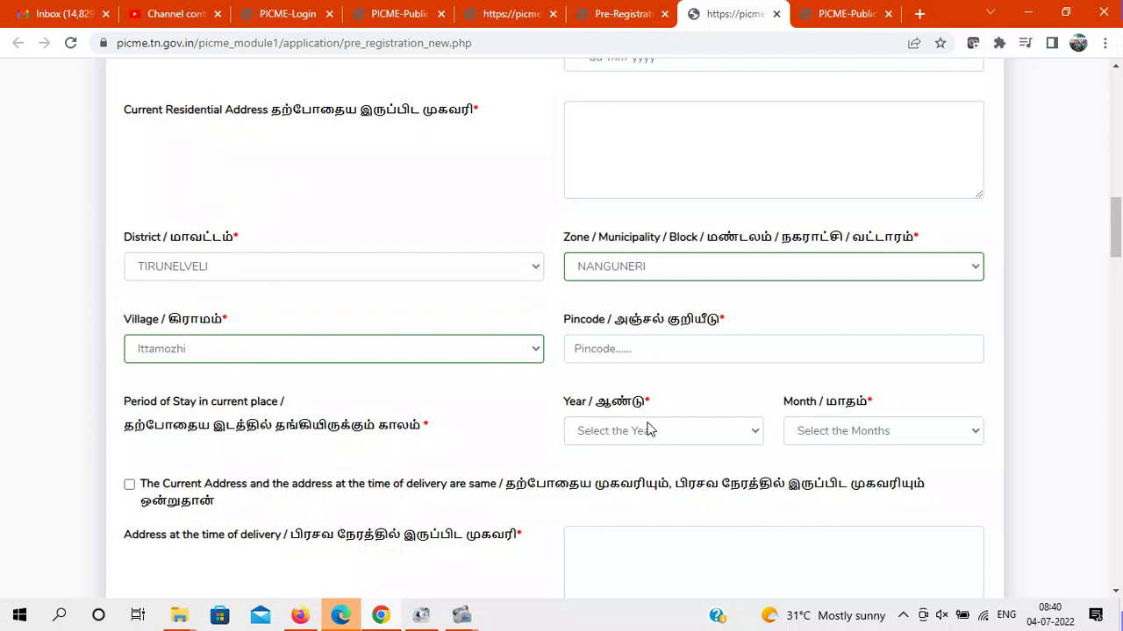
Examine the delivery address fields, the Community and Religion choices, and the mobile number and OTP fields under Mobile Verification Details
{"action": "left_click_drag", "start_coordinate": [1115, 241], "coordinate": [1116, 268]}
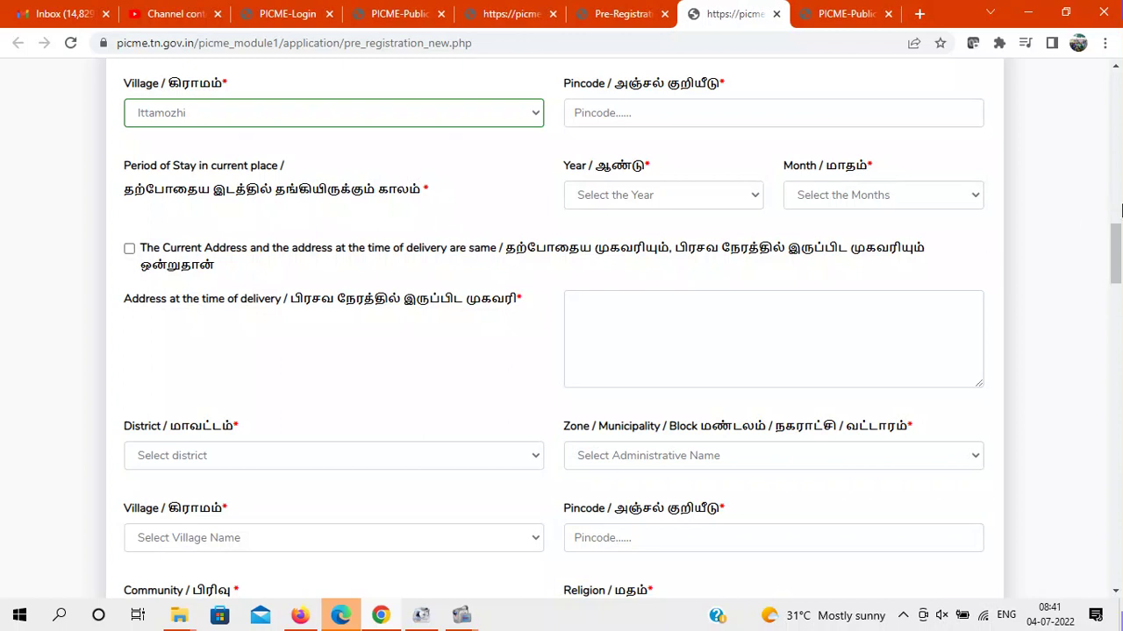
{"action": "left_click_drag", "start_coordinate": [1118, 247], "coordinate": [1118, 273]}
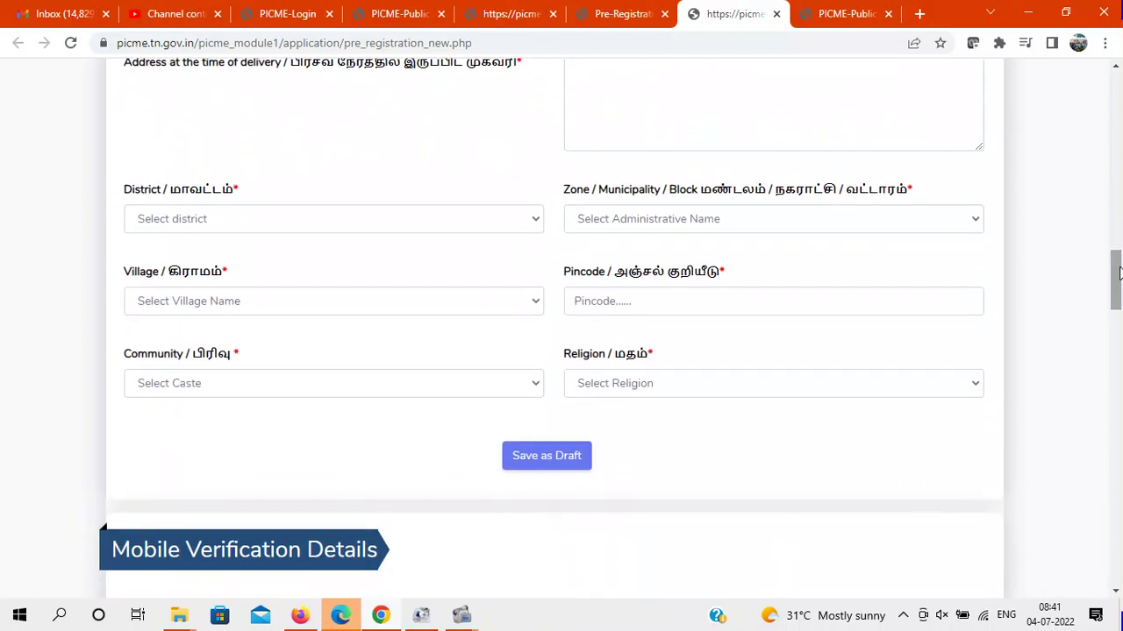
{"action": "scroll", "coordinate": [1118, 273], "scroll_direction": "down", "scroll_amount": 2}
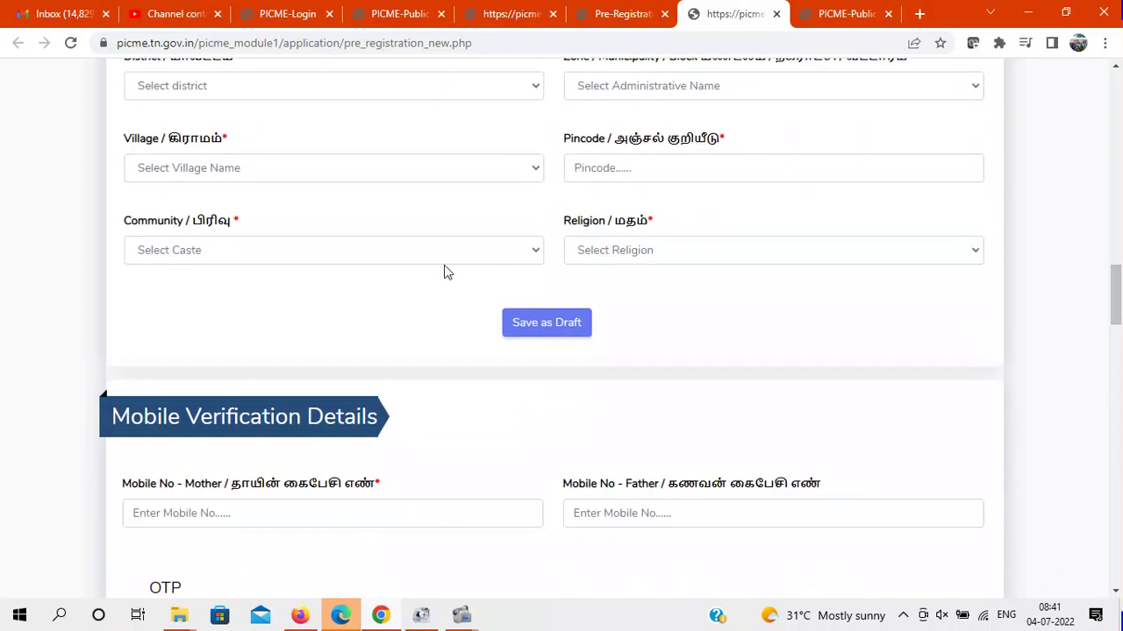
{"action": "left_click", "coordinate": [351, 258]}
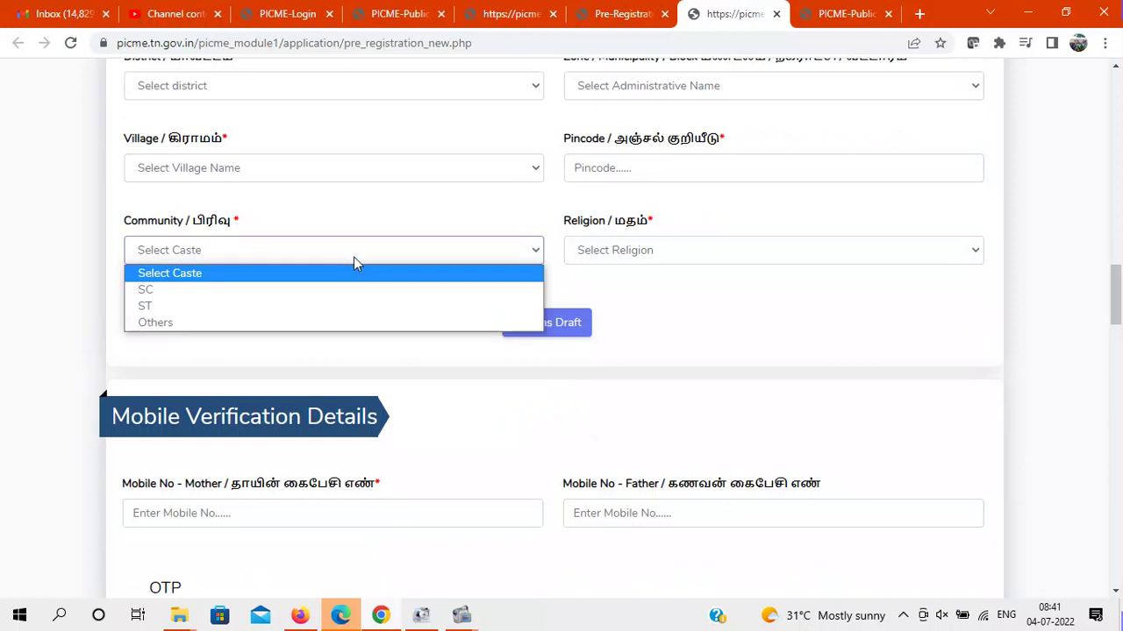
{"action": "left_click", "coordinate": [623, 252]}
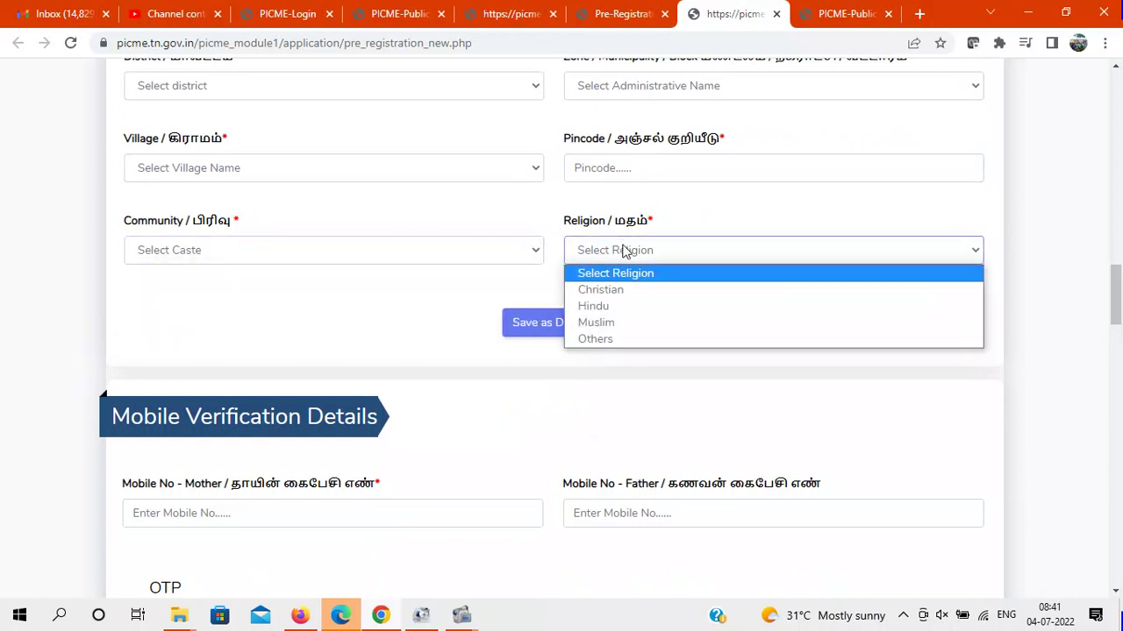
{"action": "left_click", "coordinate": [1097, 306]}
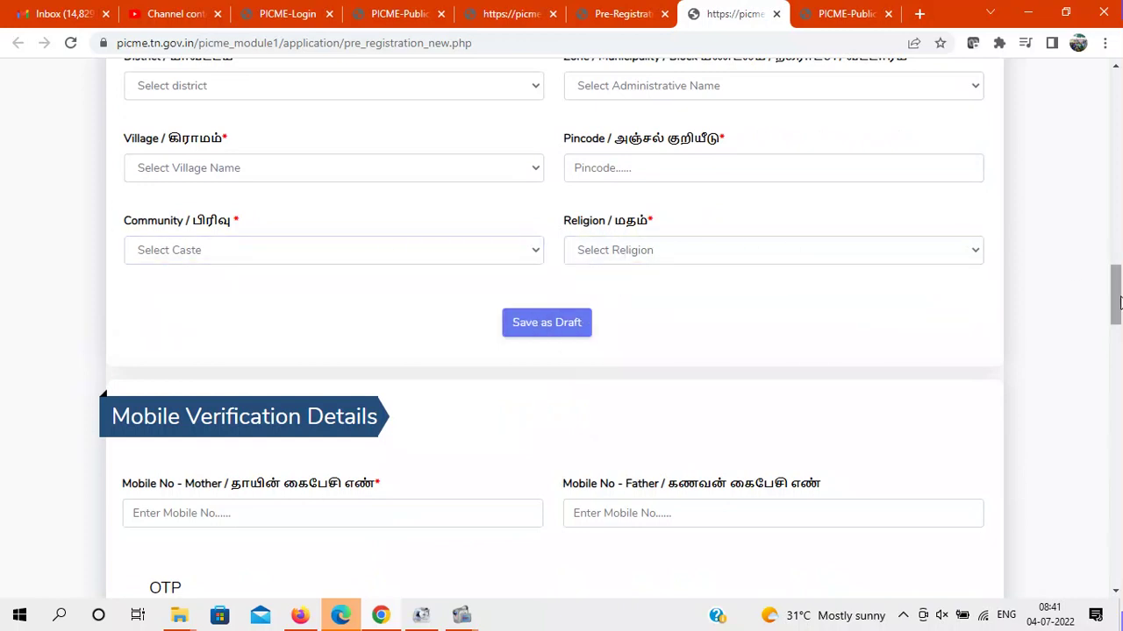
{"action": "left_click_drag", "start_coordinate": [1115, 307], "coordinate": [1118, 327]}
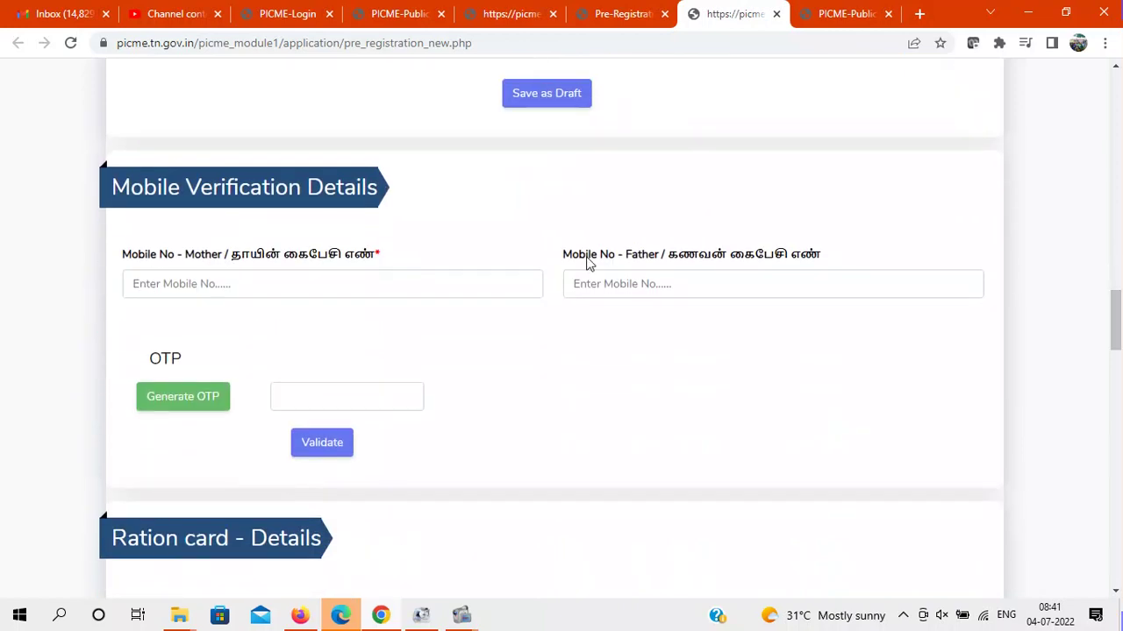
{"action": "left_click", "coordinate": [219, 393]}
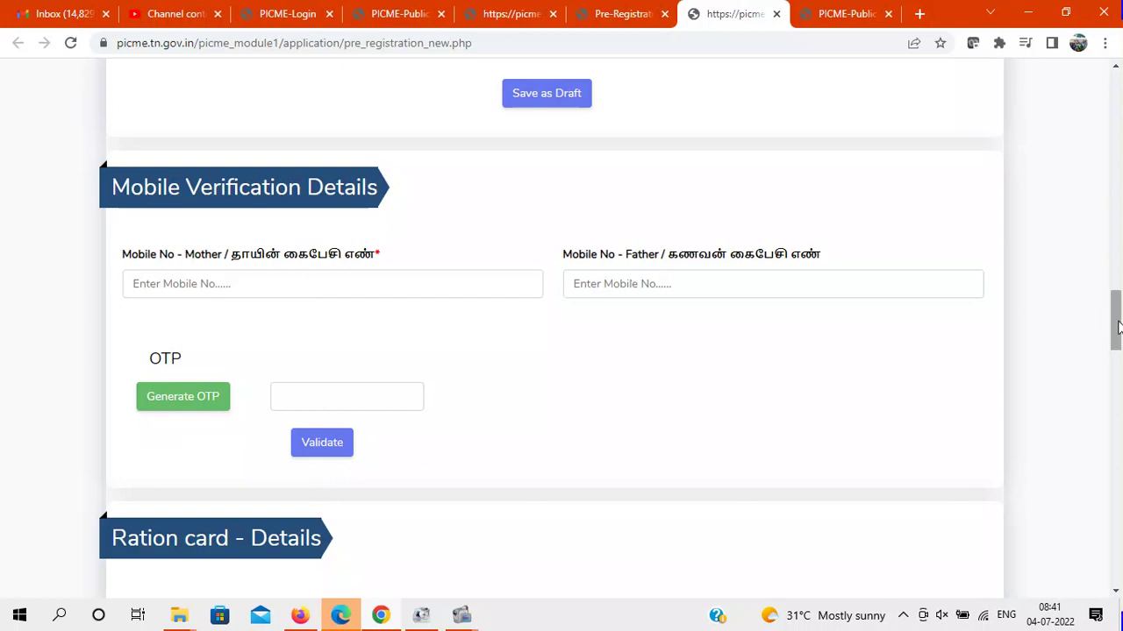
Examine the Ration card Type choices and the mother's and father's Educational Status choices
{"action": "left_click_drag", "start_coordinate": [1118, 326], "coordinate": [1119, 368]}
{"action": "left_click", "coordinate": [337, 274]}
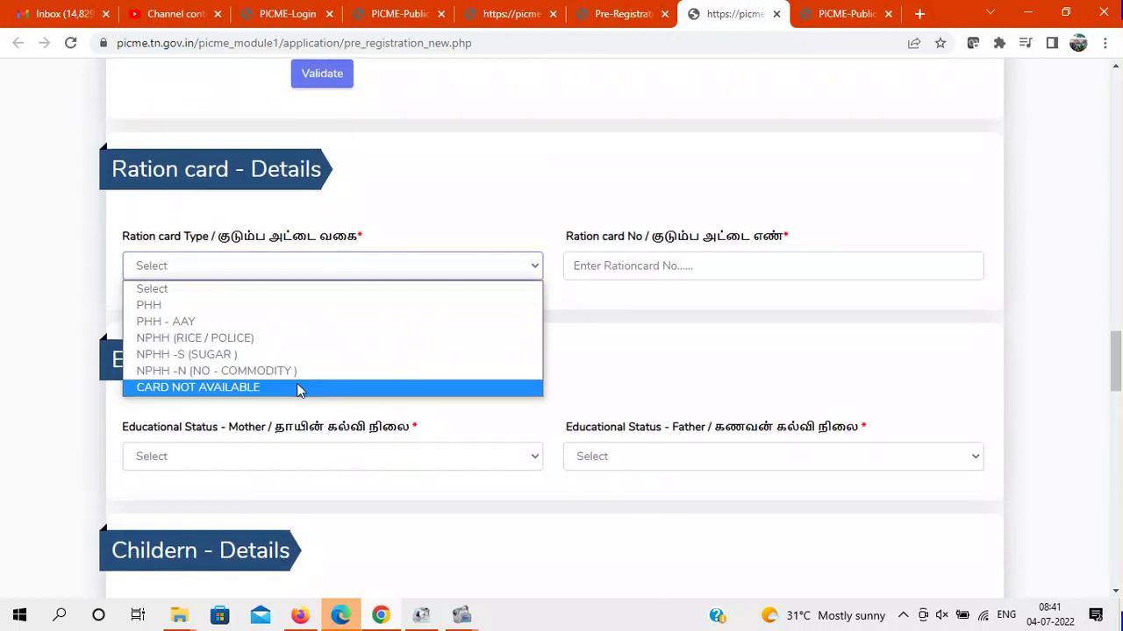
{"action": "left_click", "coordinate": [491, 226]}
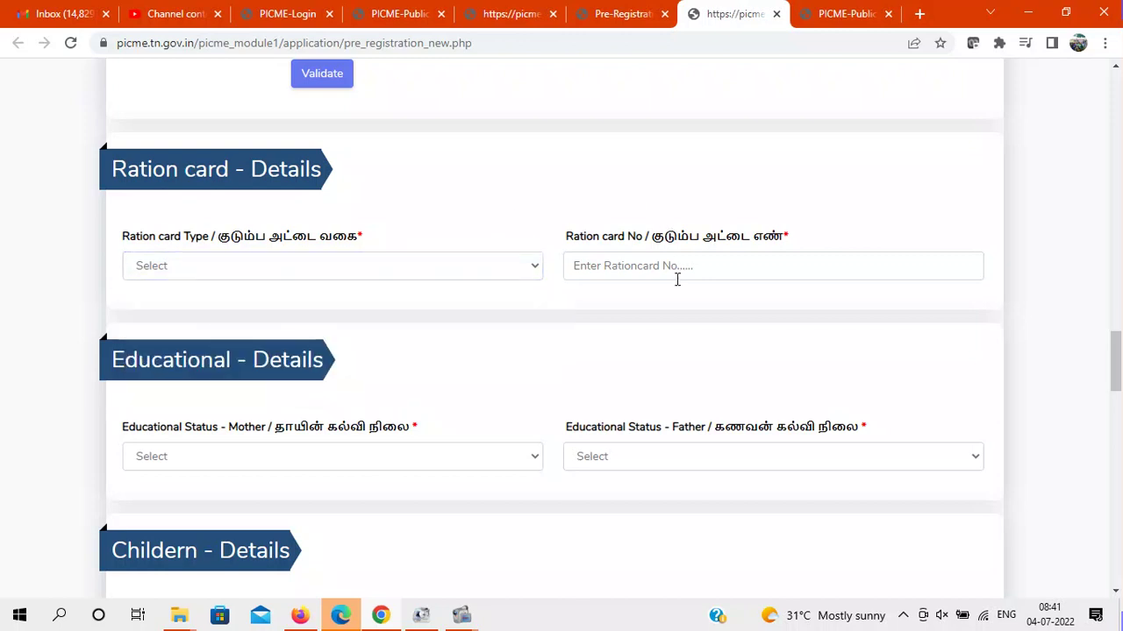
{"action": "scroll", "coordinate": [789, 332], "scroll_direction": "down", "scroll_amount": 2}
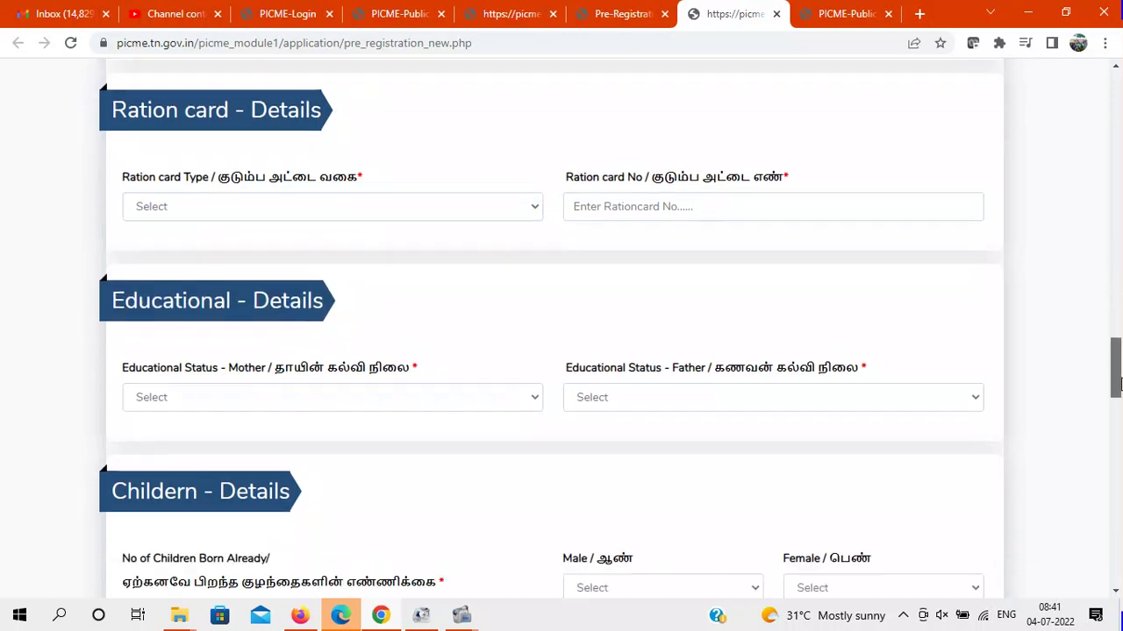
{"action": "left_click", "coordinate": [365, 267]}
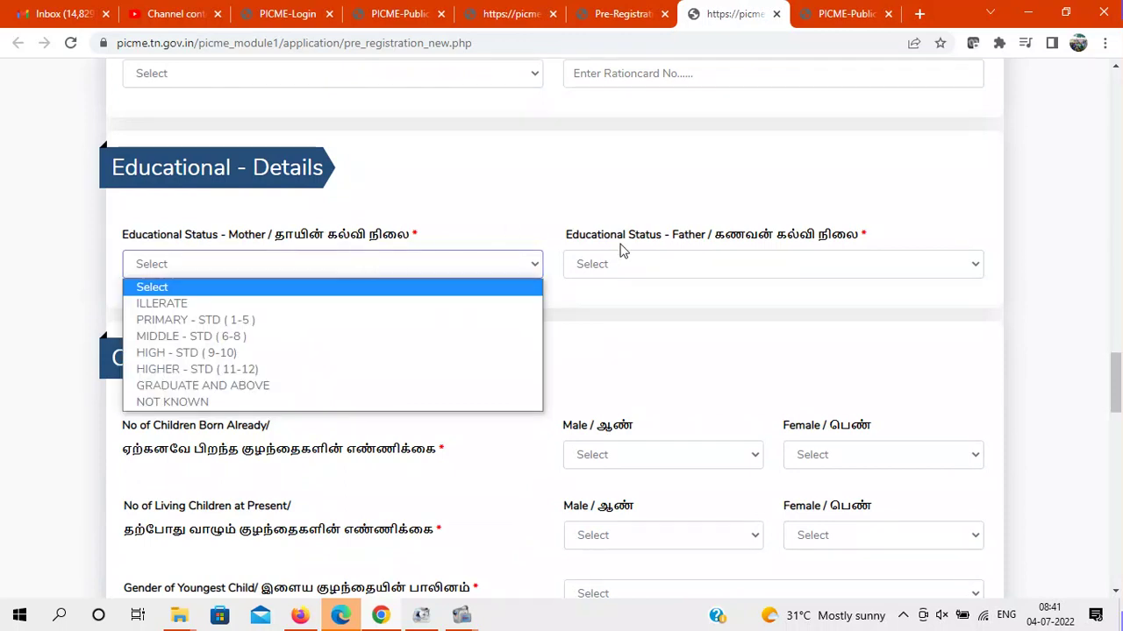
{"action": "left_click", "coordinate": [628, 265]}
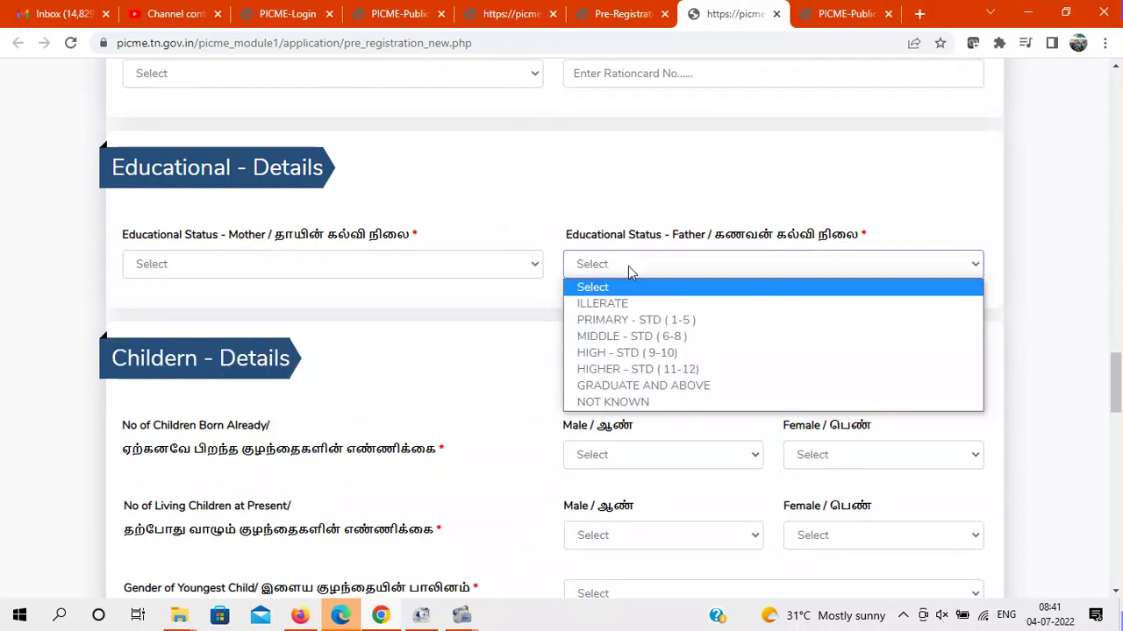
{"action": "left_click", "coordinate": [476, 409]}
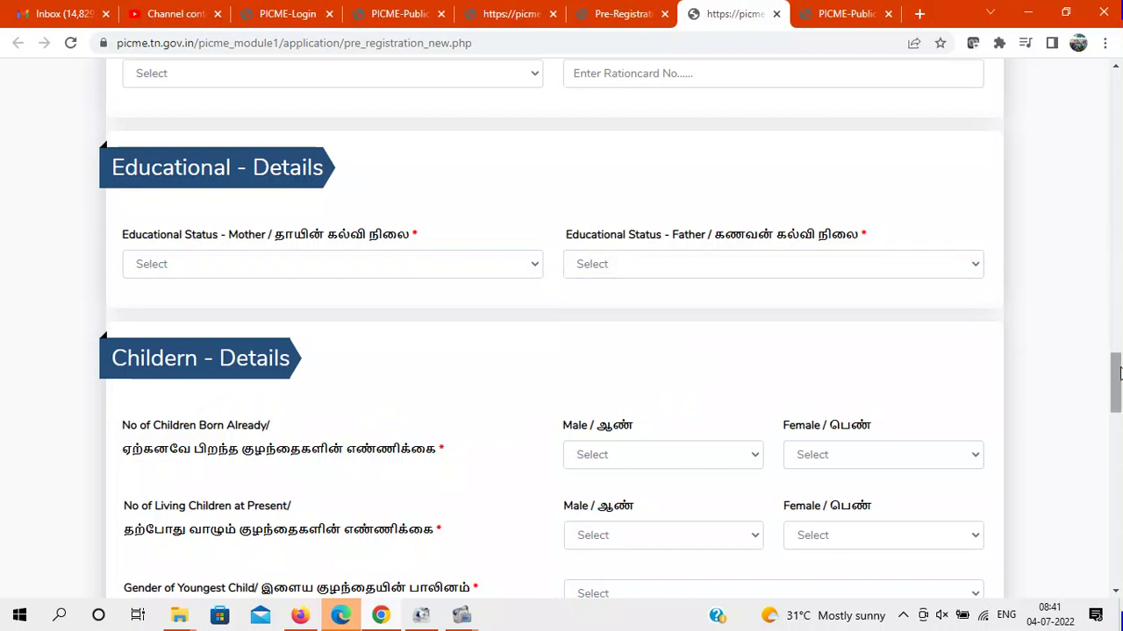
Examine the male and female count choices for children born already and children living at present
{"action": "scroll", "coordinate": [1119, 373], "scroll_direction": "down", "scroll_amount": 3}
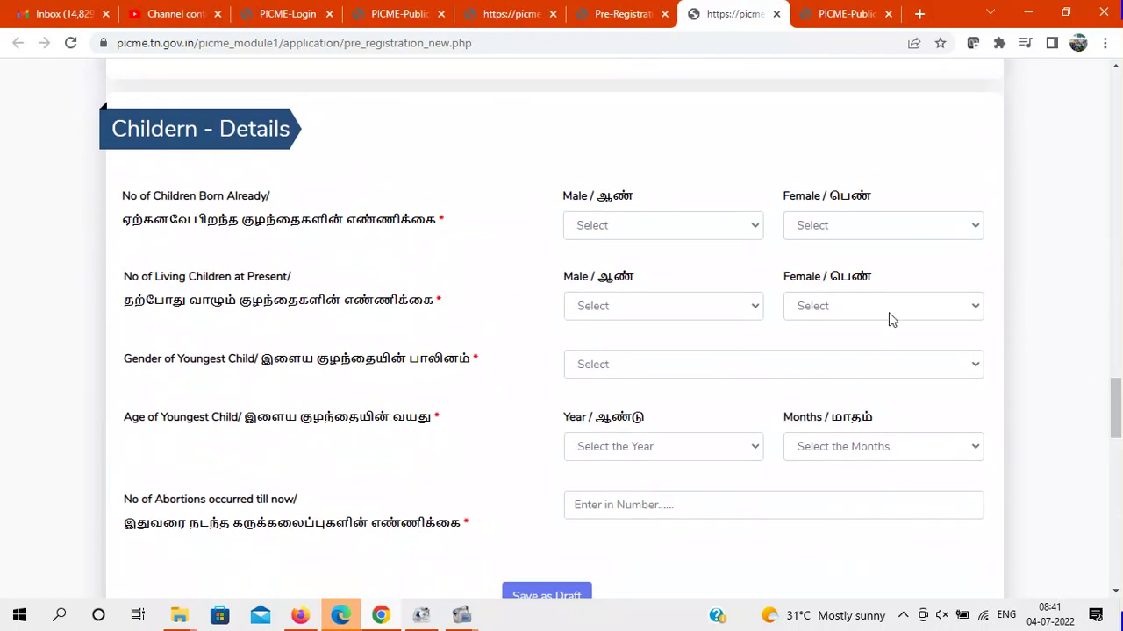
{"action": "left_click", "coordinate": [643, 226]}
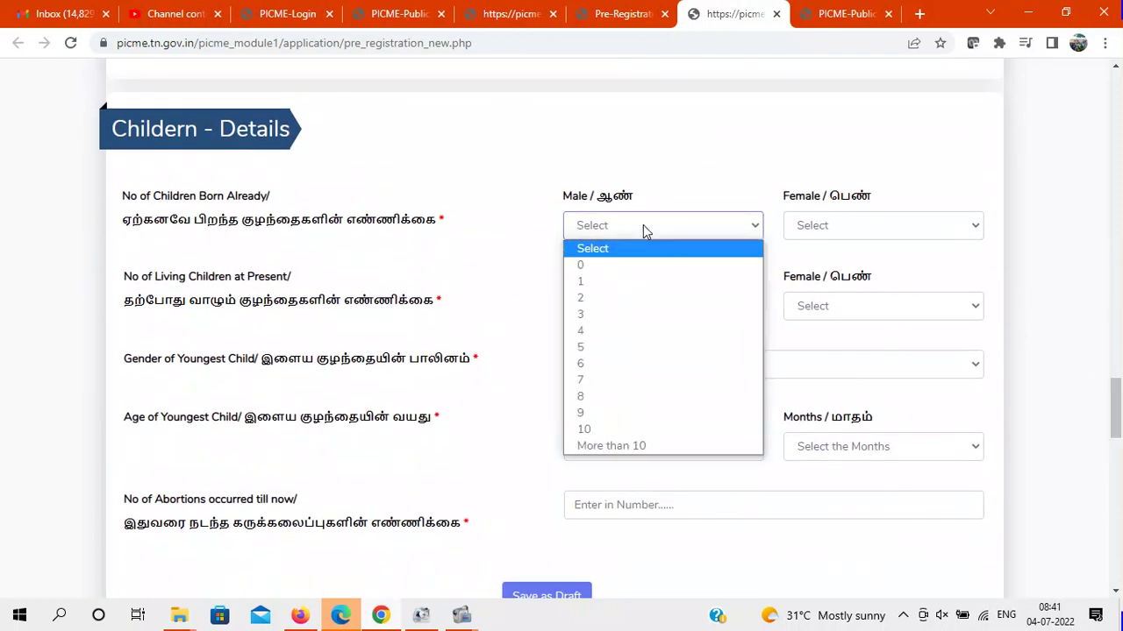
{"action": "left_click", "coordinate": [836, 225]}
{"action": "left_click", "coordinate": [621, 285]}
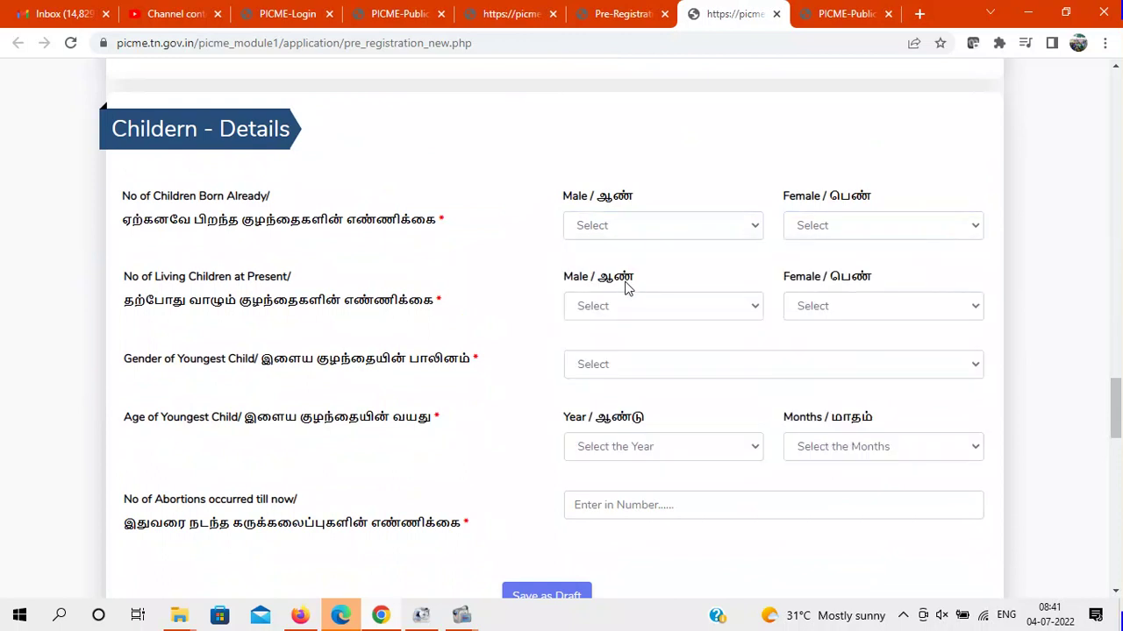
{"action": "left_click", "coordinate": [635, 308]}
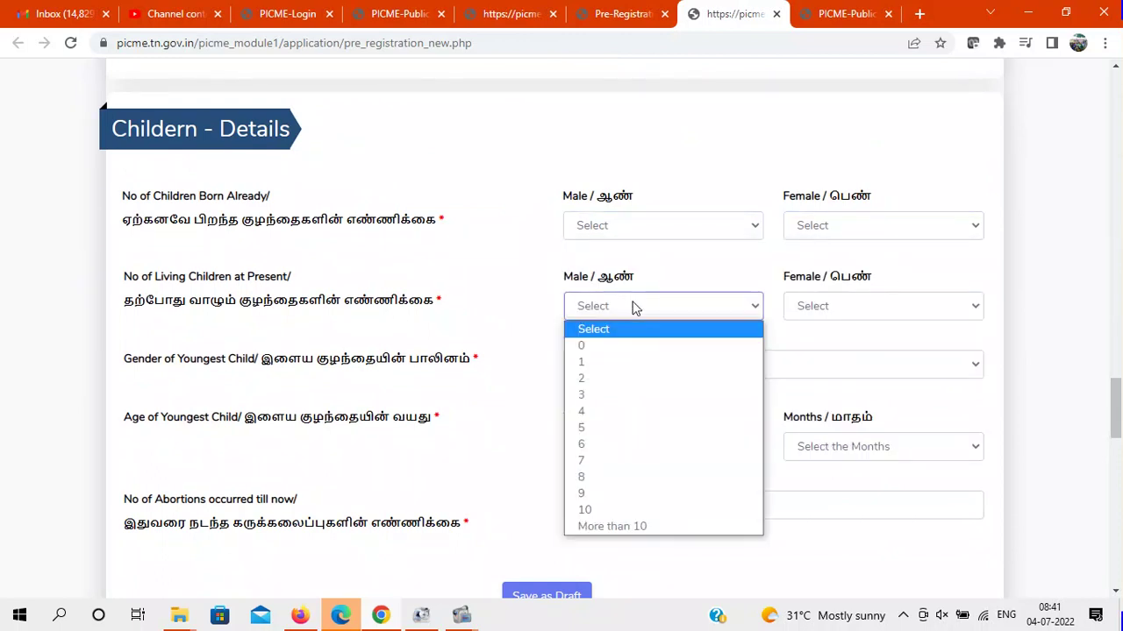
{"action": "left_click", "coordinate": [847, 305]}
{"action": "left_click", "coordinate": [506, 344]}
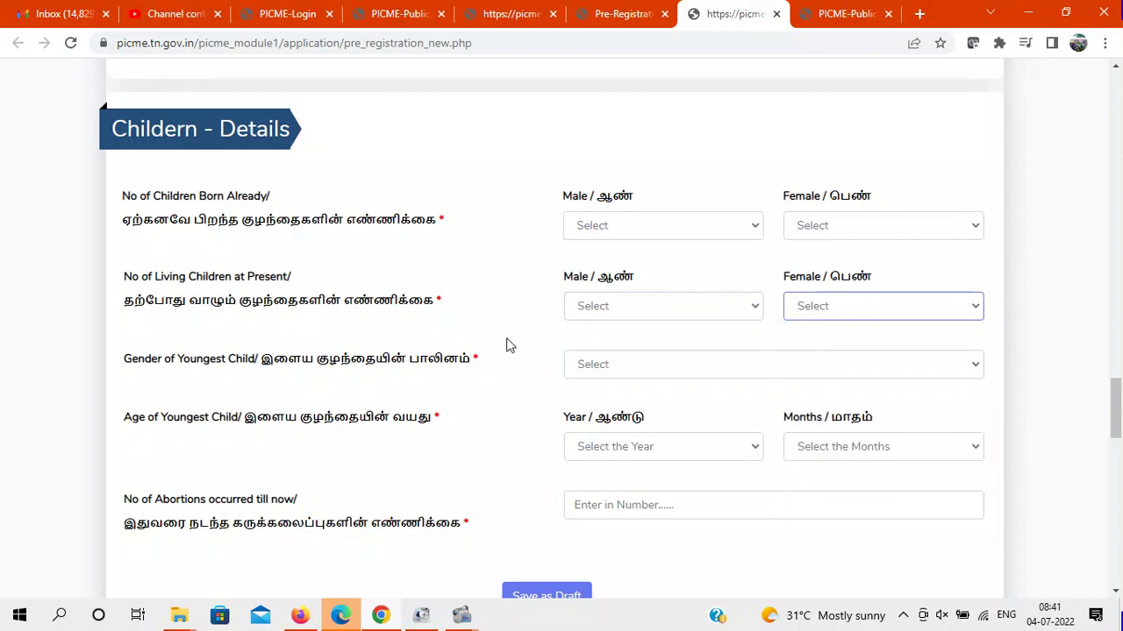
Examine the choices for the youngest child's gender and age in years, and the number of abortions field
{"action": "left_click", "coordinate": [615, 368]}
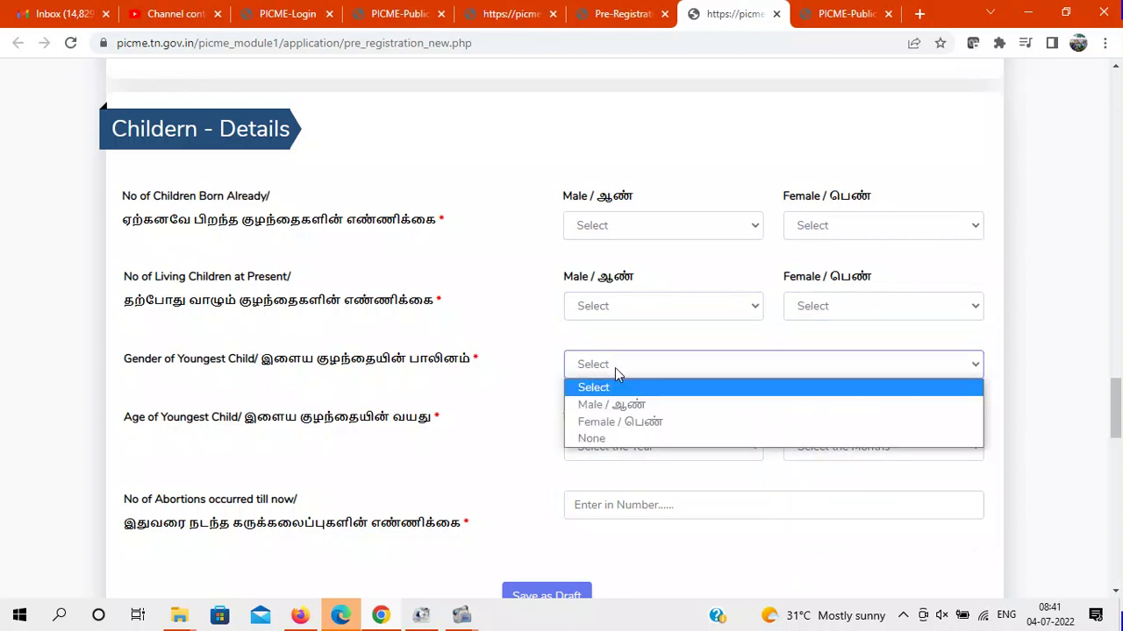
{"action": "left_click", "coordinate": [456, 389]}
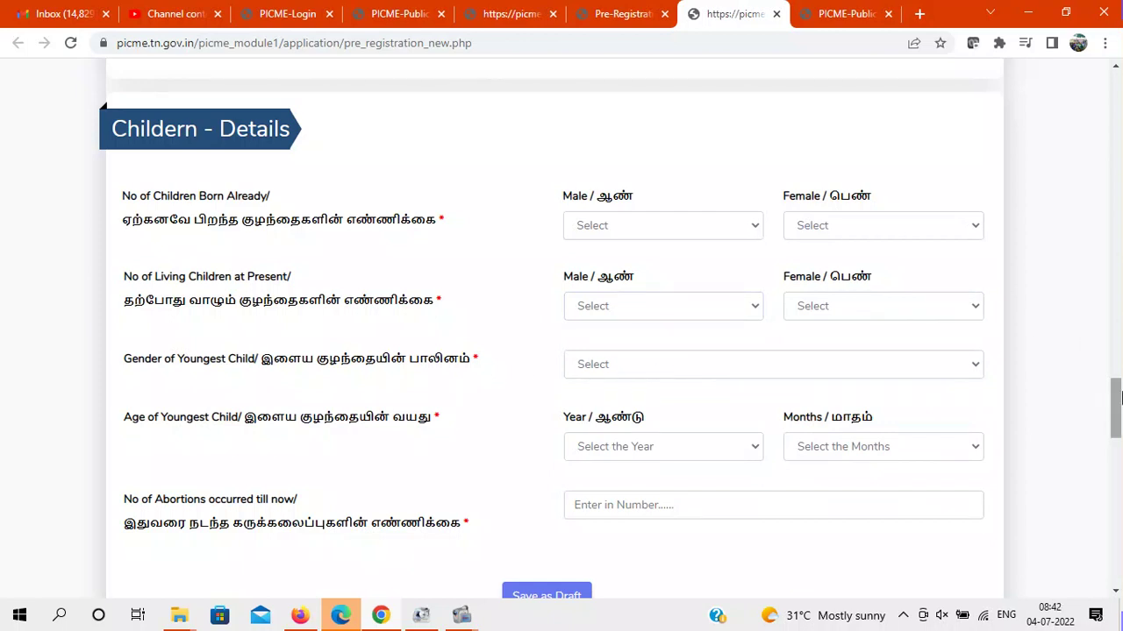
{"action": "scroll", "coordinate": [1117, 397], "scroll_direction": "down", "scroll_amount": 2}
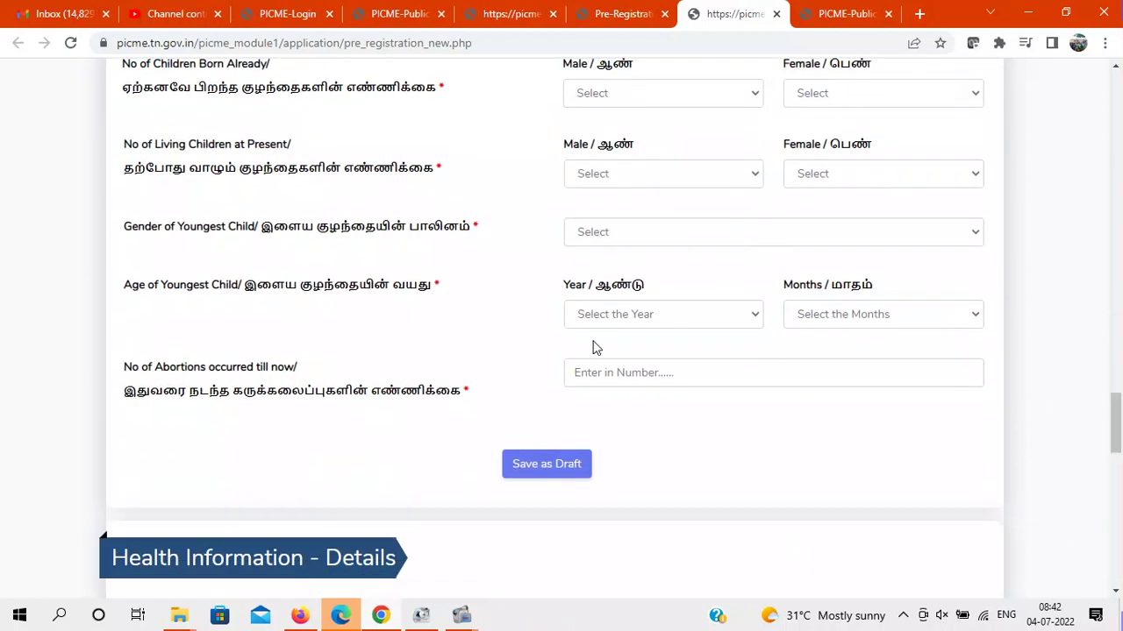
{"action": "left_click", "coordinate": [716, 310]}
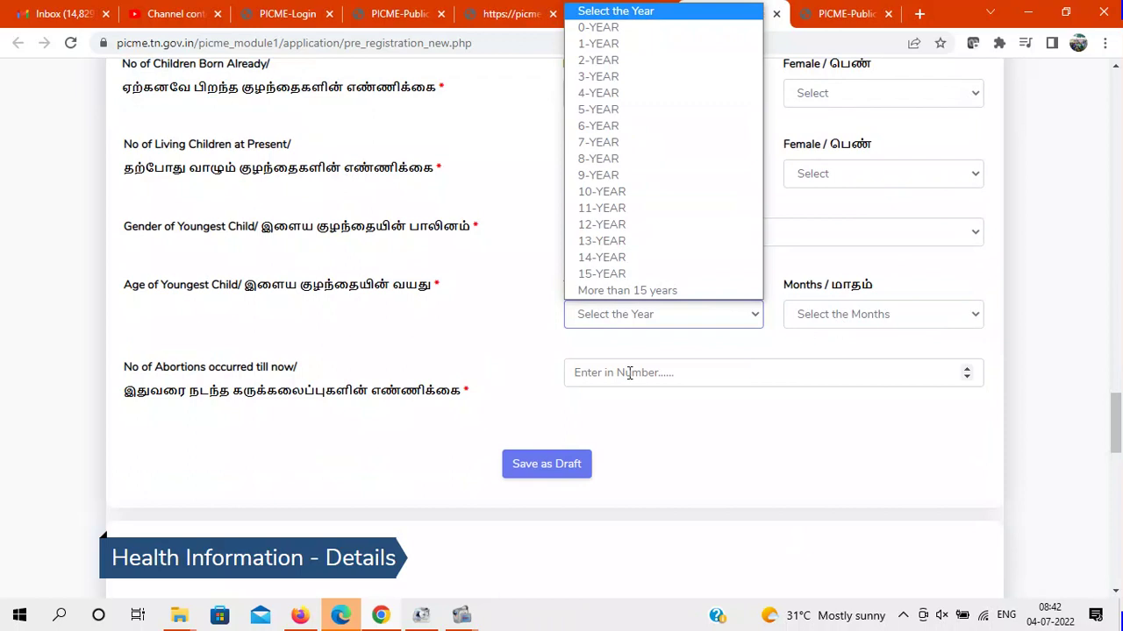
{"action": "left_click", "coordinate": [406, 440]}
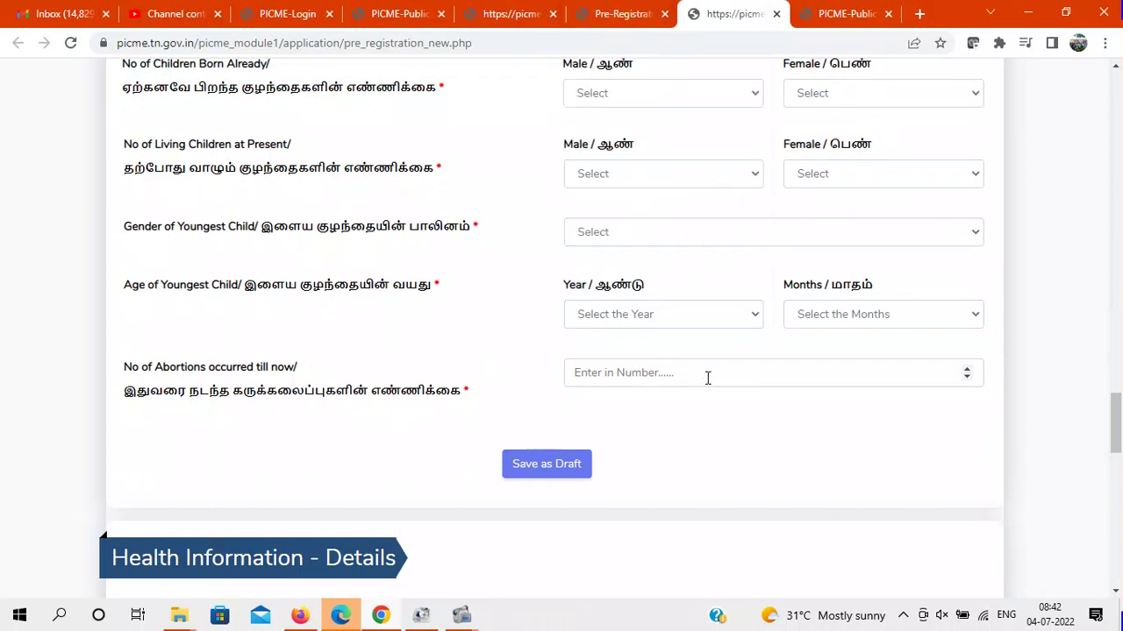
Review the Health Information fields and the Type of Hospital choices under Planned Place of Mother Delivery
{"action": "left_click_drag", "start_coordinate": [1115, 413], "coordinate": [1115, 460]}
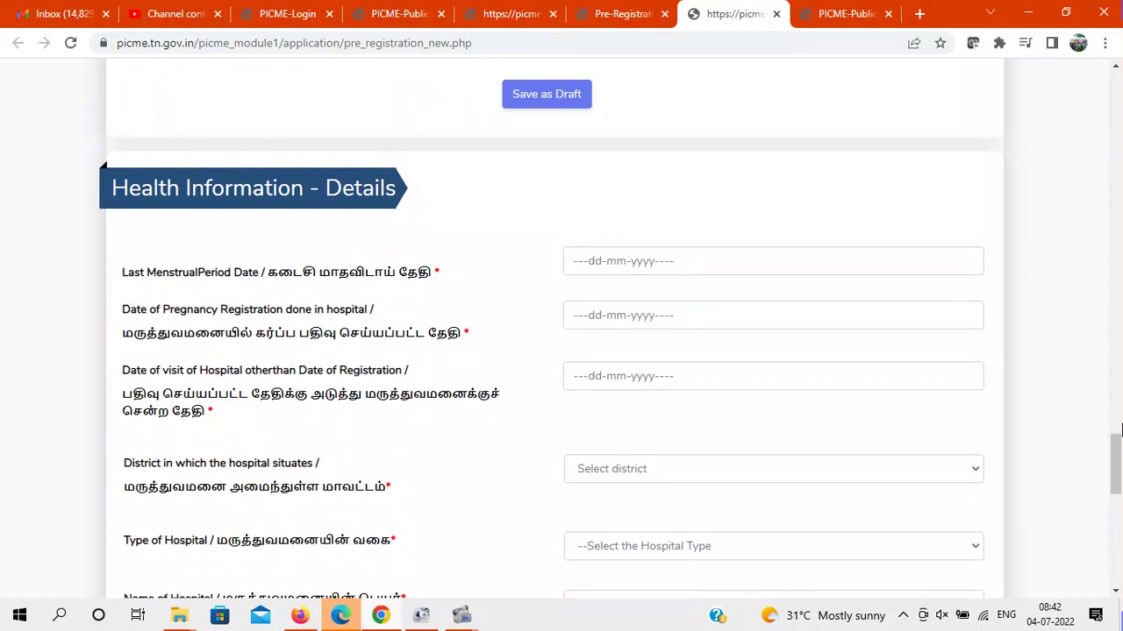
{"action": "left_click_drag", "start_coordinate": [1117, 449], "coordinate": [1119, 492]}
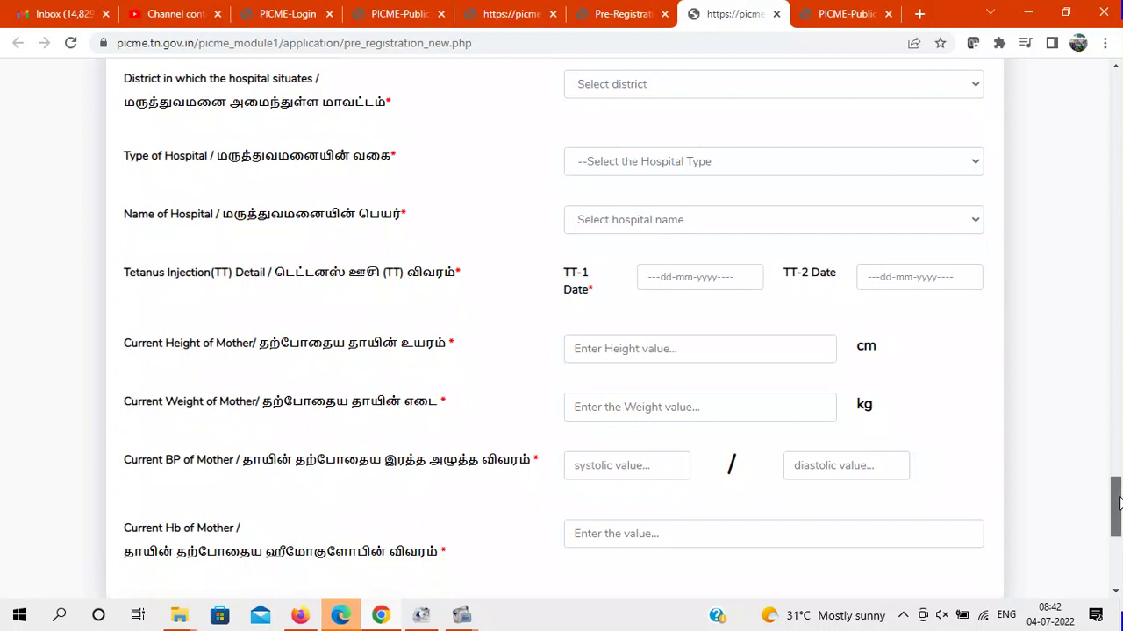
{"action": "left_click_drag", "start_coordinate": [1118, 501], "coordinate": [1118, 518]}
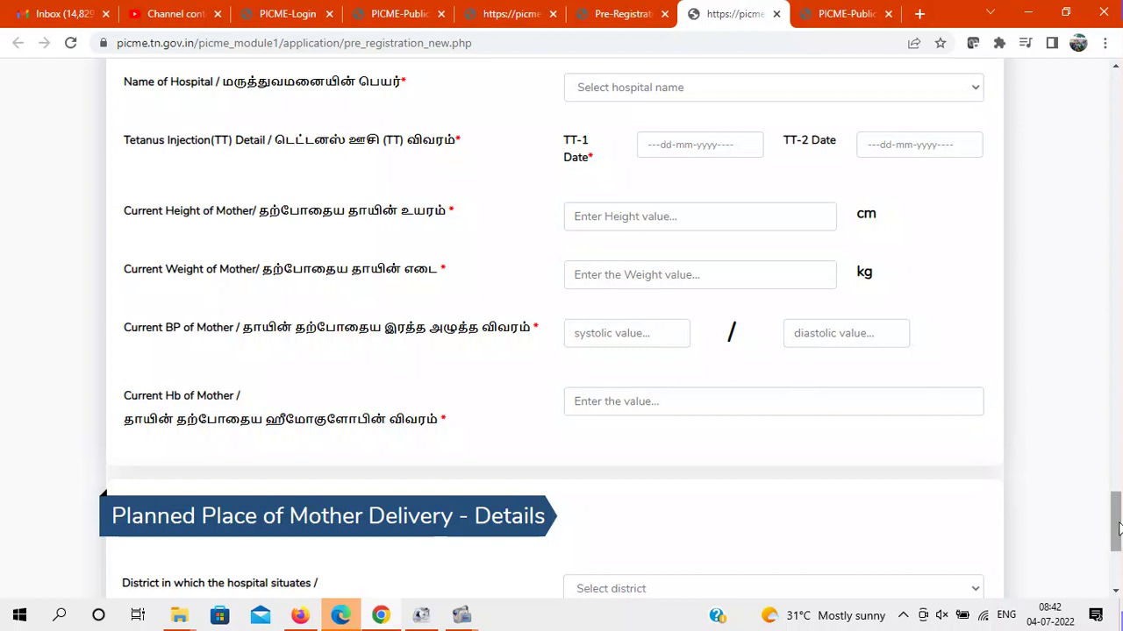
{"action": "left_click_drag", "start_coordinate": [1117, 529], "coordinate": [1116, 562]}
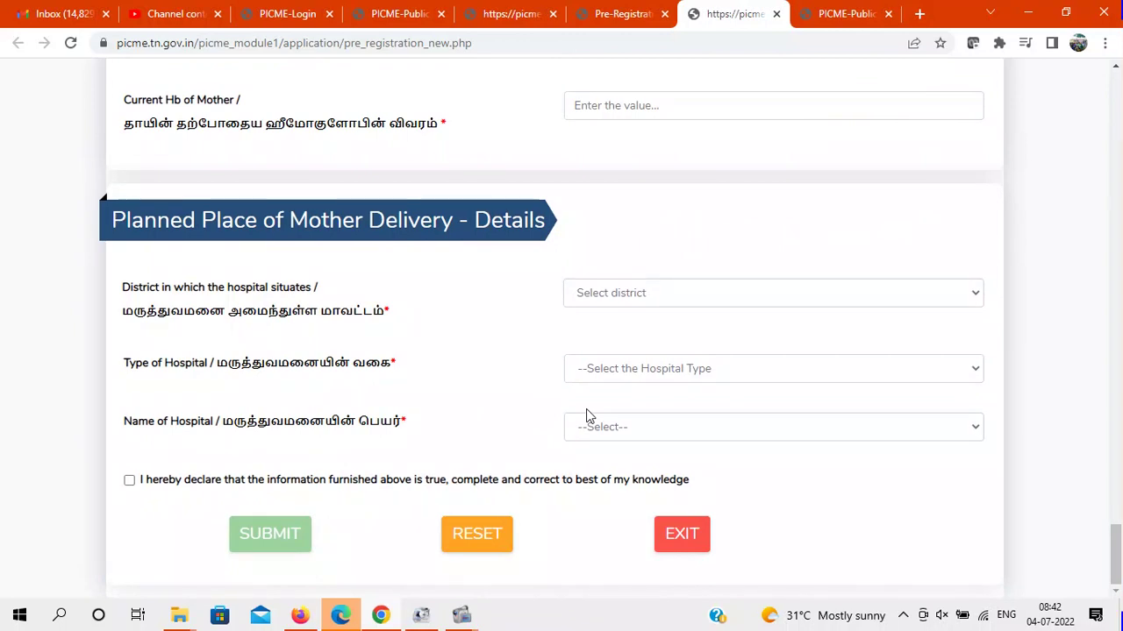
{"action": "left_click", "coordinate": [647, 367]}
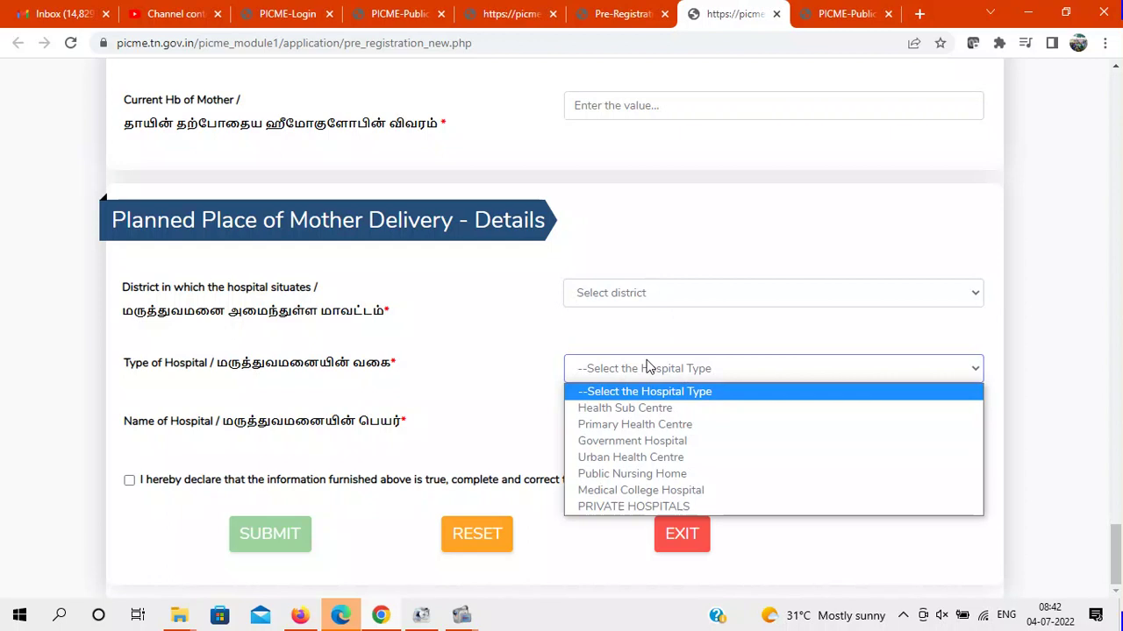
{"action": "left_click", "coordinate": [439, 395]}
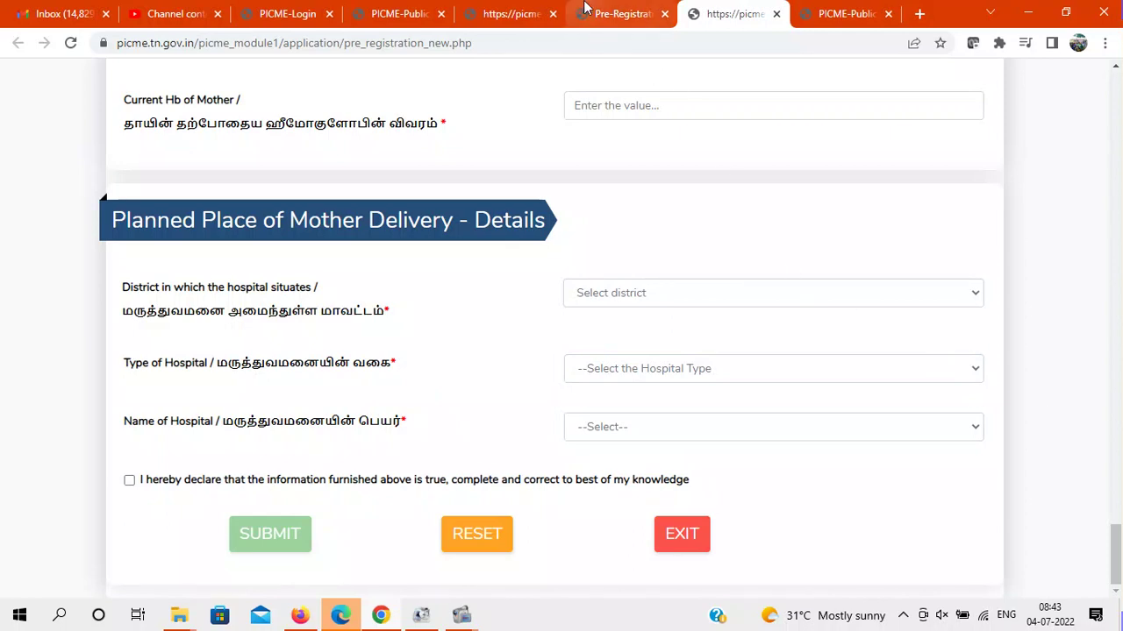
Read through the Pre-Registration_Public.pdf guide on filling in the form, and return to the RCHID registration form
{"action": "left_click", "coordinate": [507, 13]}
{"action": "left_click", "coordinate": [613, 13]}
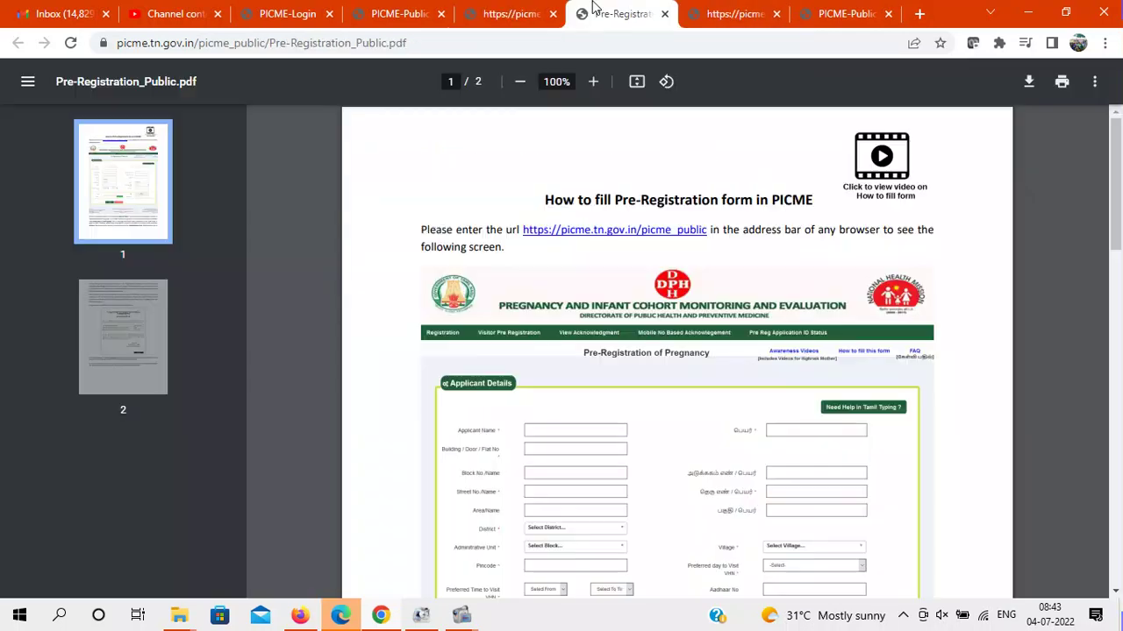
{"action": "left_click_drag", "start_coordinate": [1118, 195], "coordinate": [1118, 433]}
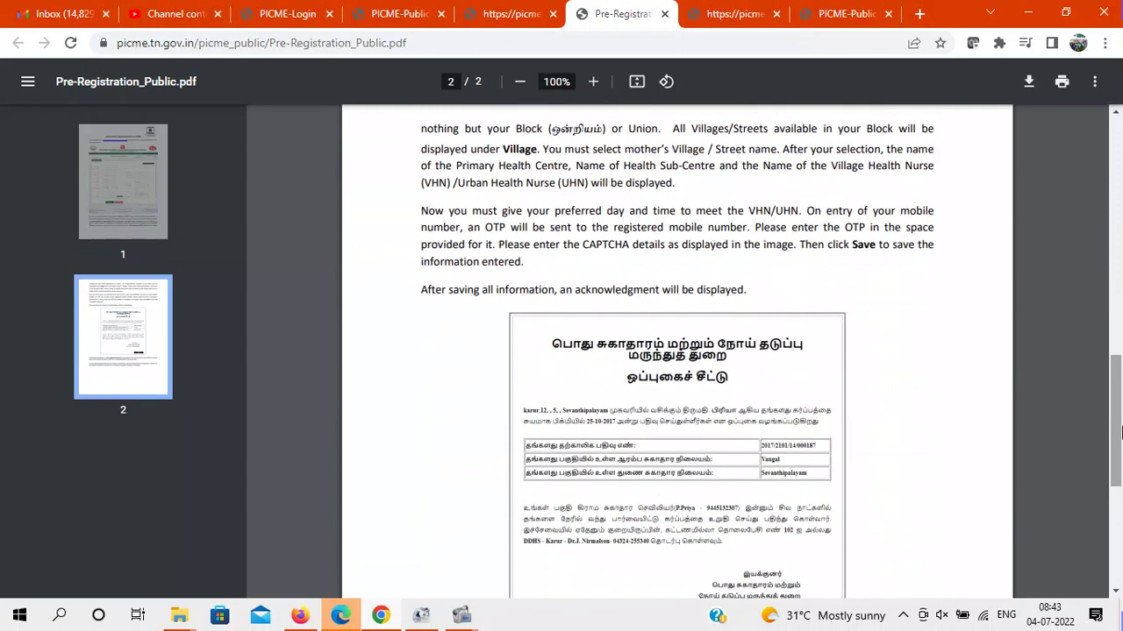
{"action": "left_click", "coordinate": [741, 12]}
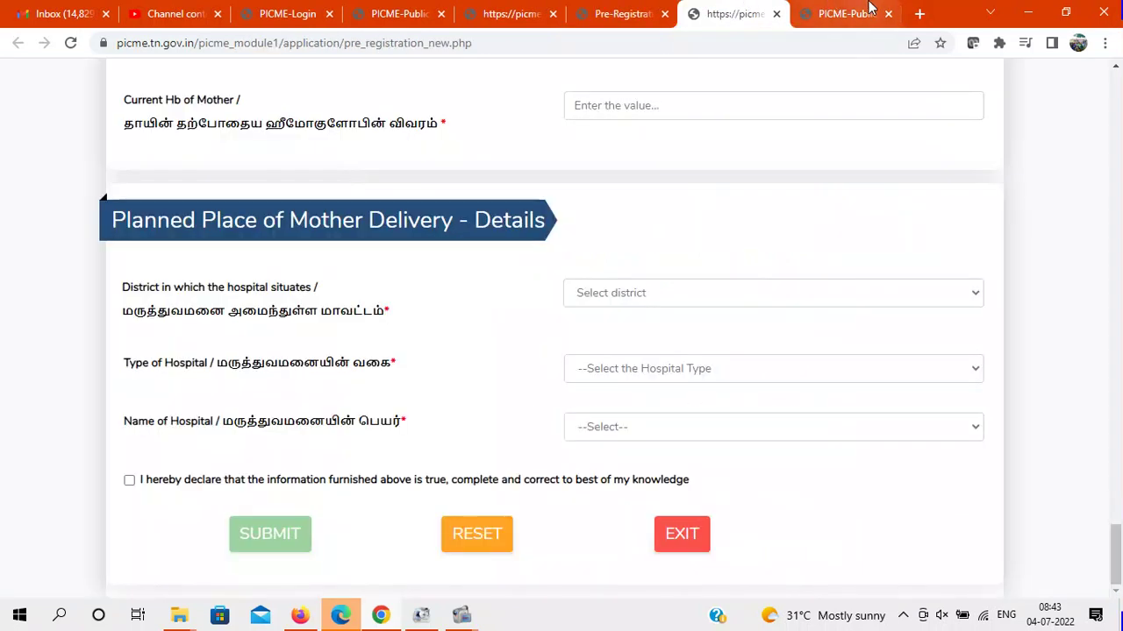
Examine the portal home page and the Pre-Registration of Pregnancy form, including its preferred visit day choices and mobile verification fields
{"action": "left_click", "coordinate": [383, 10]}
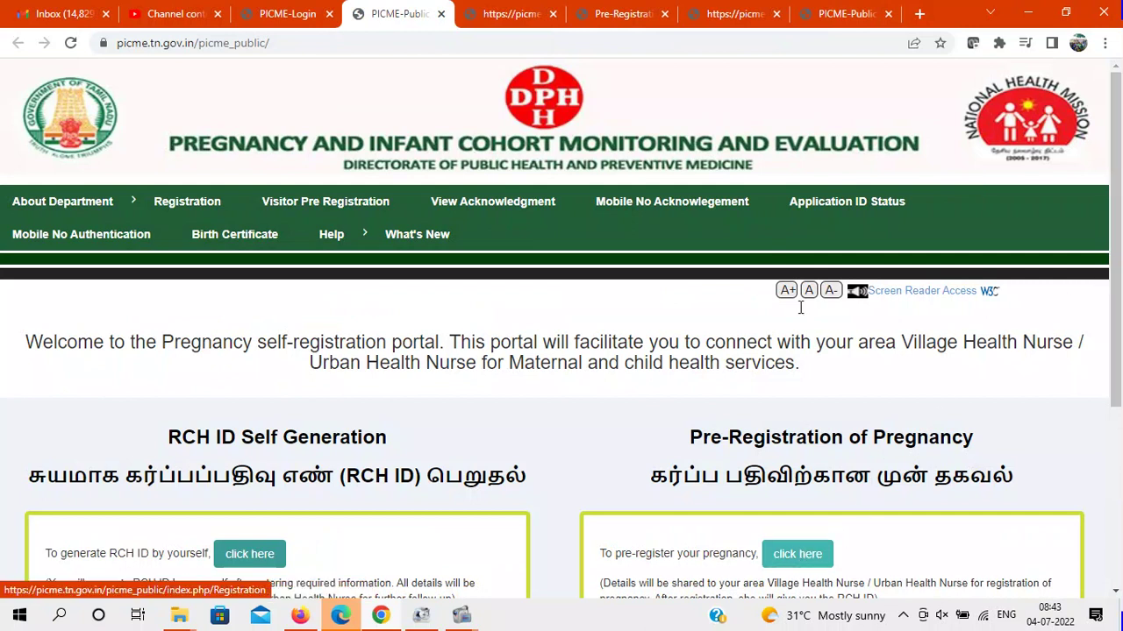
{"action": "left_click", "coordinate": [827, 11]}
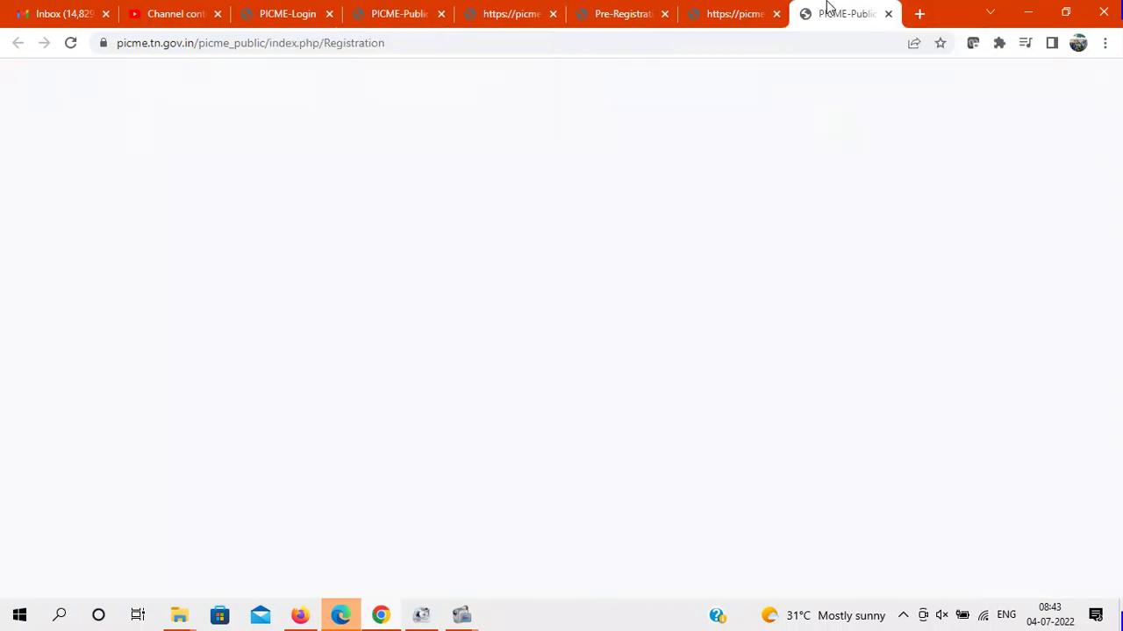
{"action": "left_click_drag", "start_coordinate": [1120, 524], "coordinate": [1120, 273]}
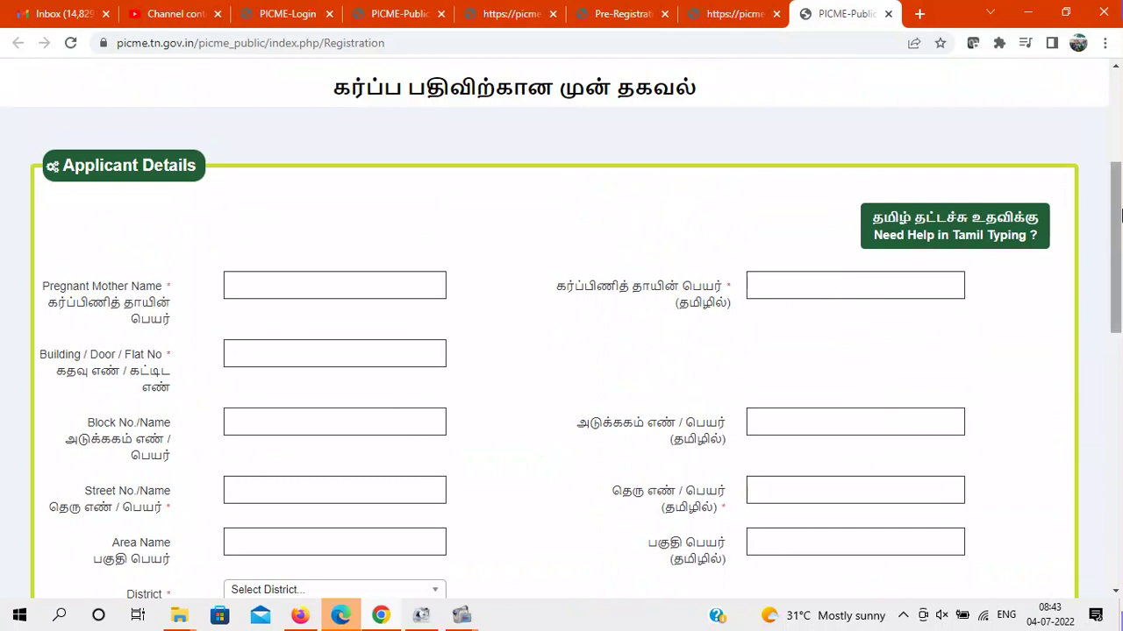
{"action": "left_click_drag", "start_coordinate": [1120, 217], "coordinate": [1120, 349]}
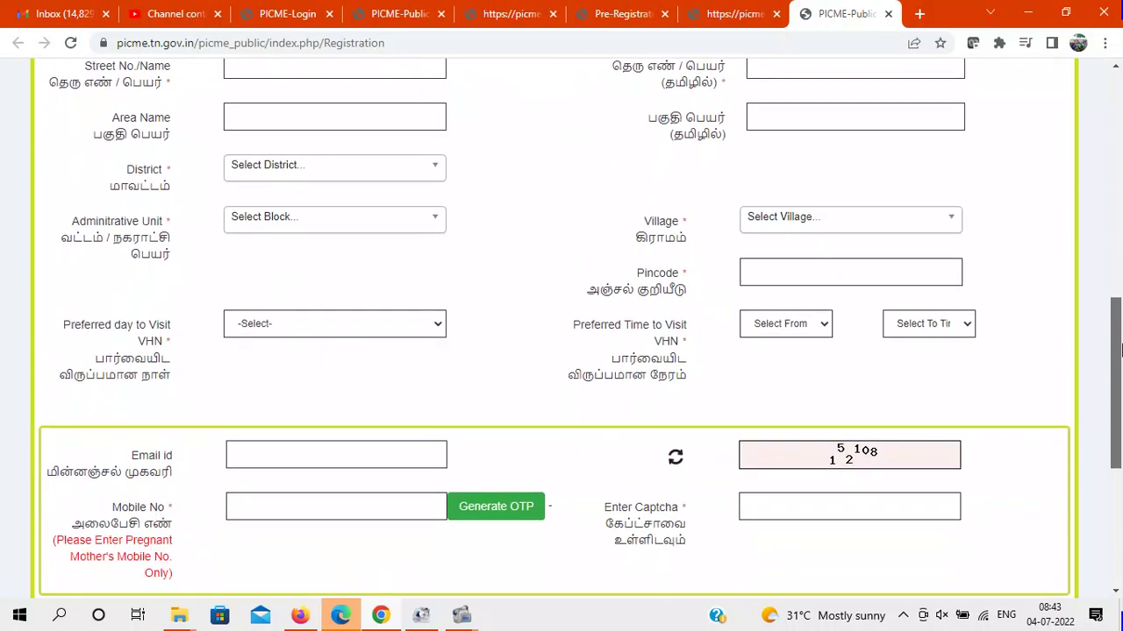
{"action": "left_click", "coordinate": [377, 329]}
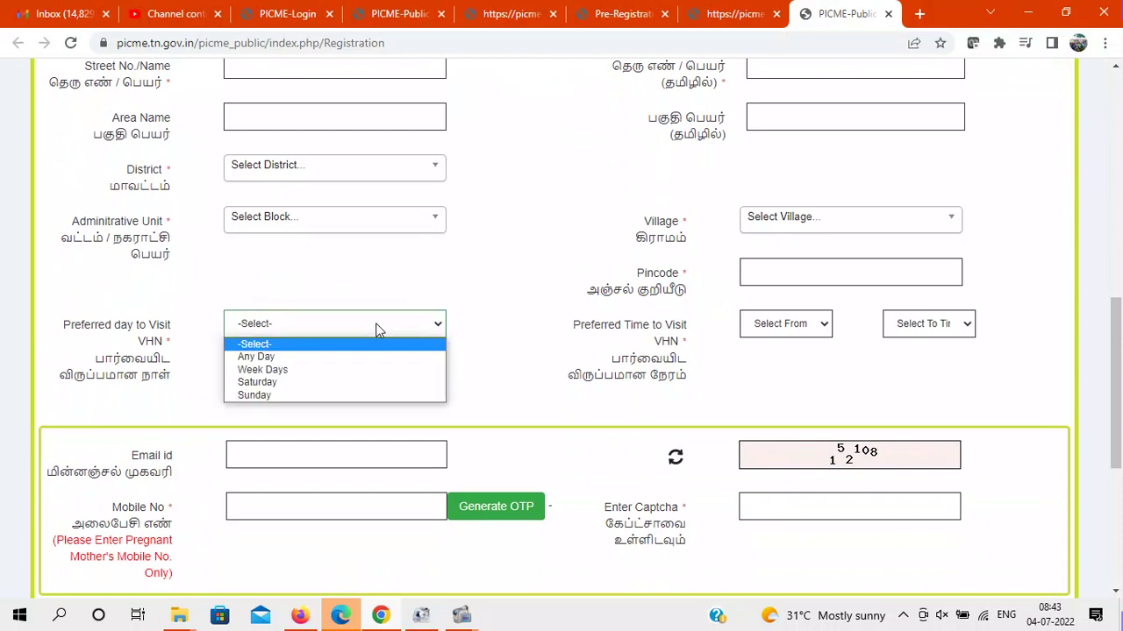
{"action": "left_click", "coordinate": [486, 316]}
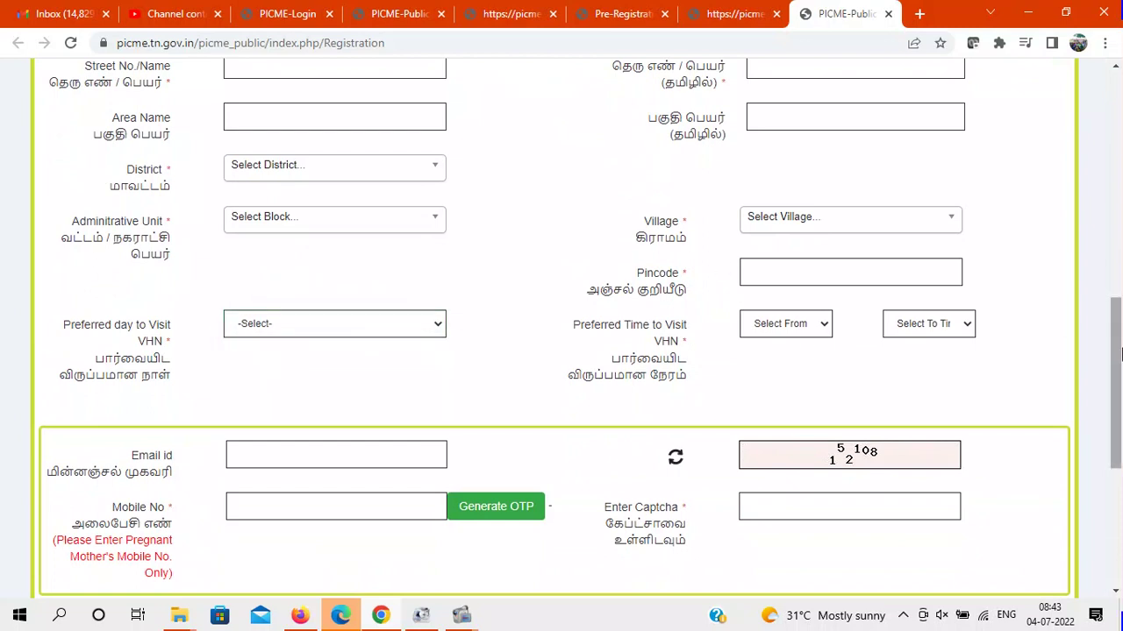
{"action": "left_click_drag", "start_coordinate": [1117, 355], "coordinate": [1119, 399]}
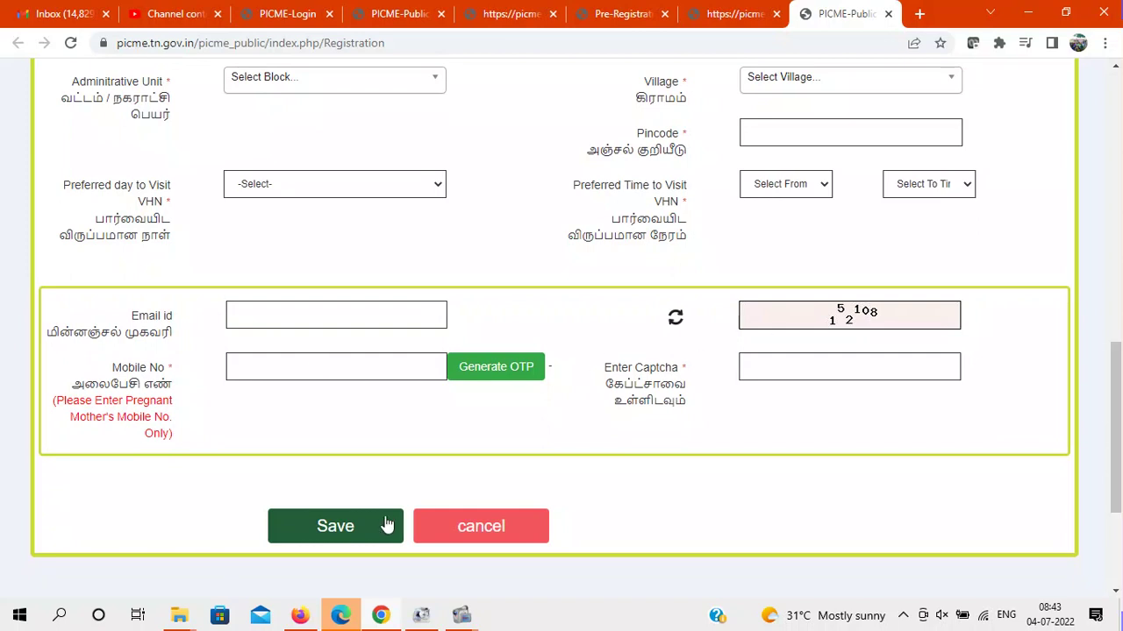
{"action": "left_click_drag", "start_coordinate": [1120, 436], "coordinate": [1120, 462]}
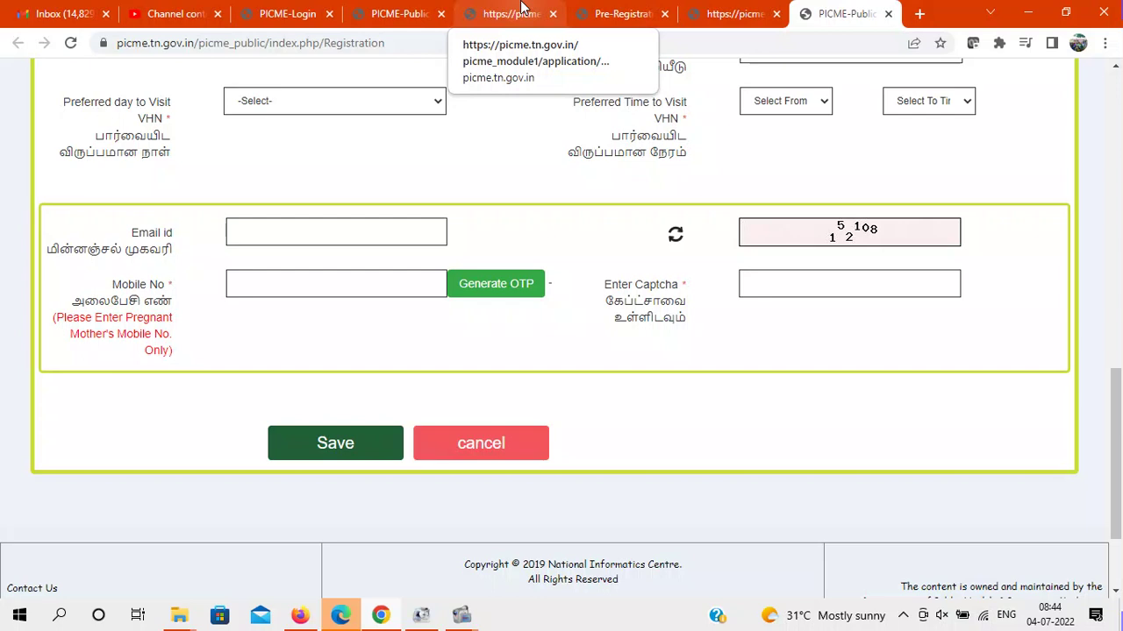
Revisit the RCHID self-registration Aadhaar prompt, and switch to Firefox to show the YouTube channel's playlists
{"action": "left_click", "coordinate": [521, 9]}
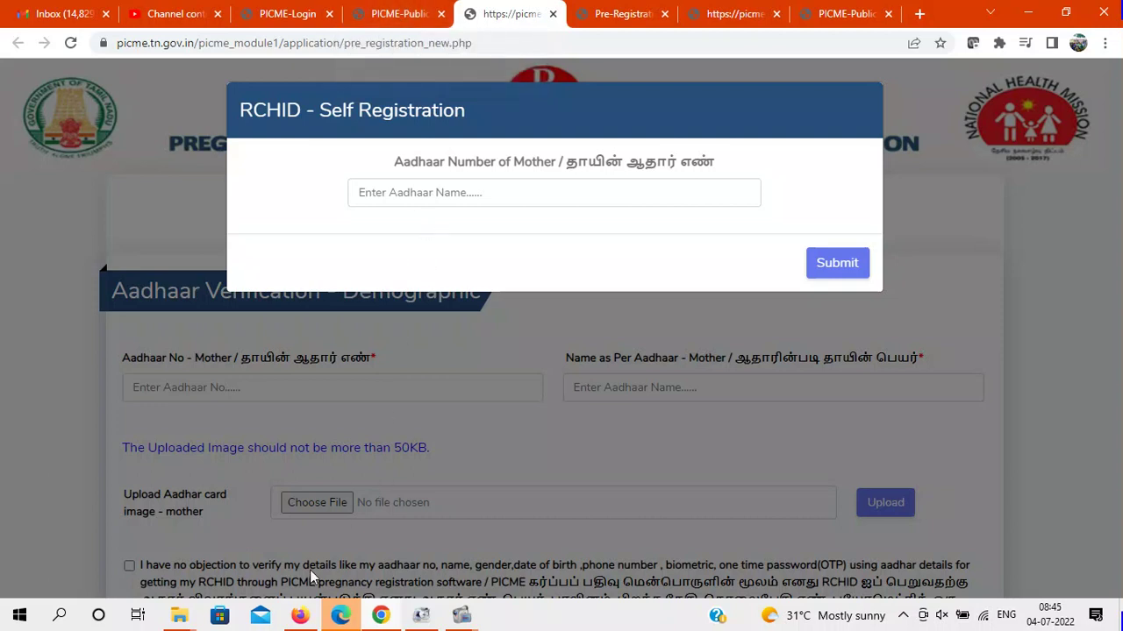
{"action": "left_click", "coordinate": [298, 618]}
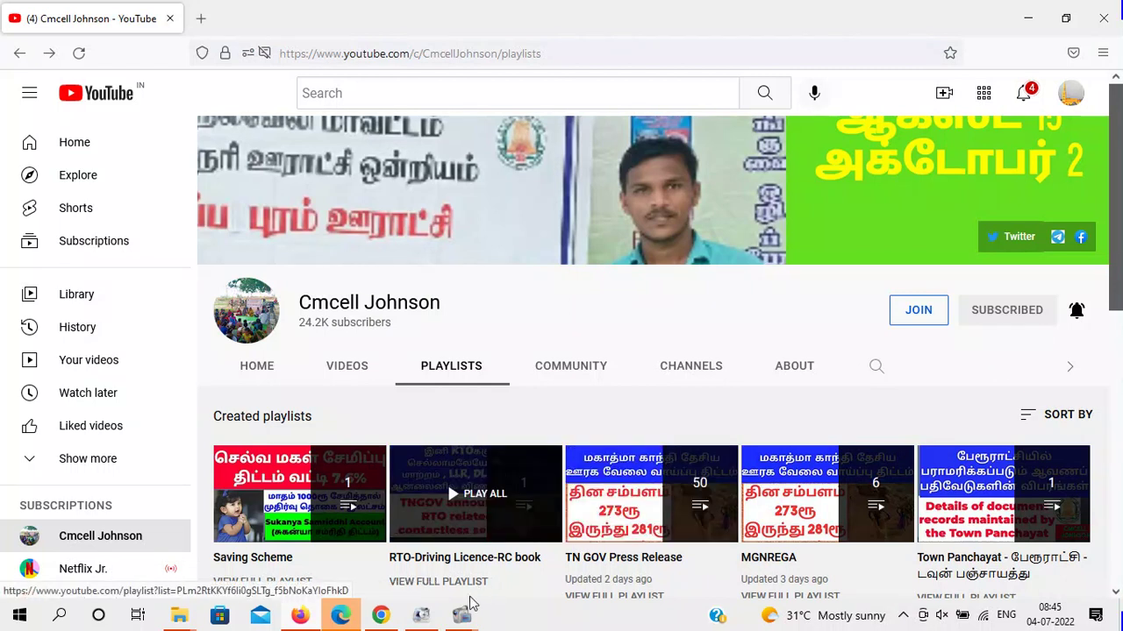
{"action": "mouse_move", "coordinate": [463, 616]}
{"action": "left_click", "coordinate": [409, 541]}
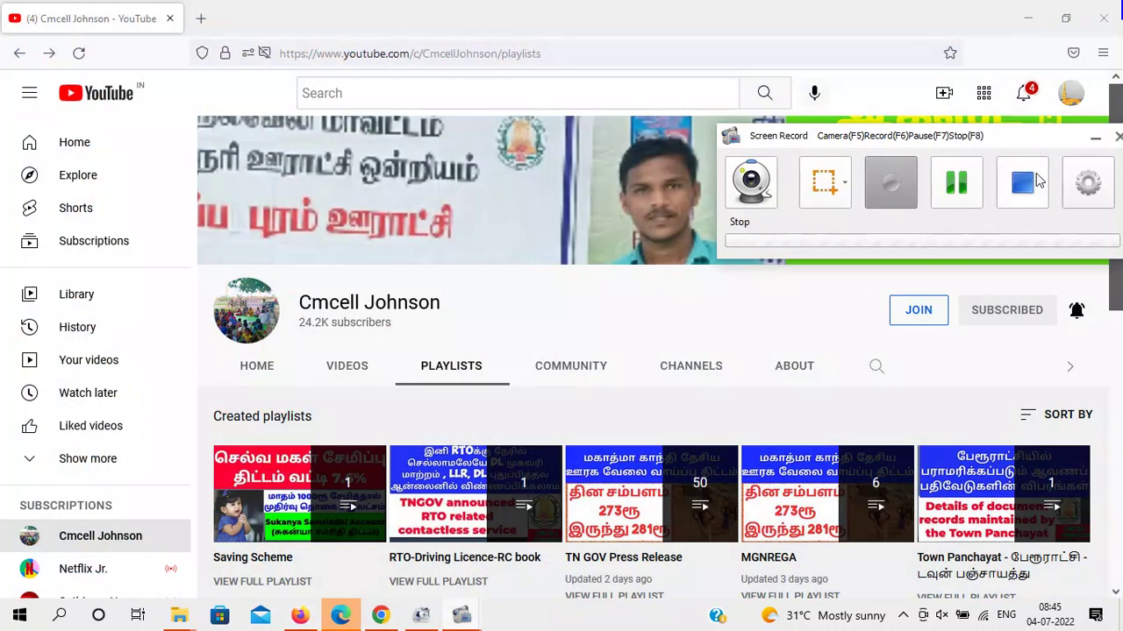